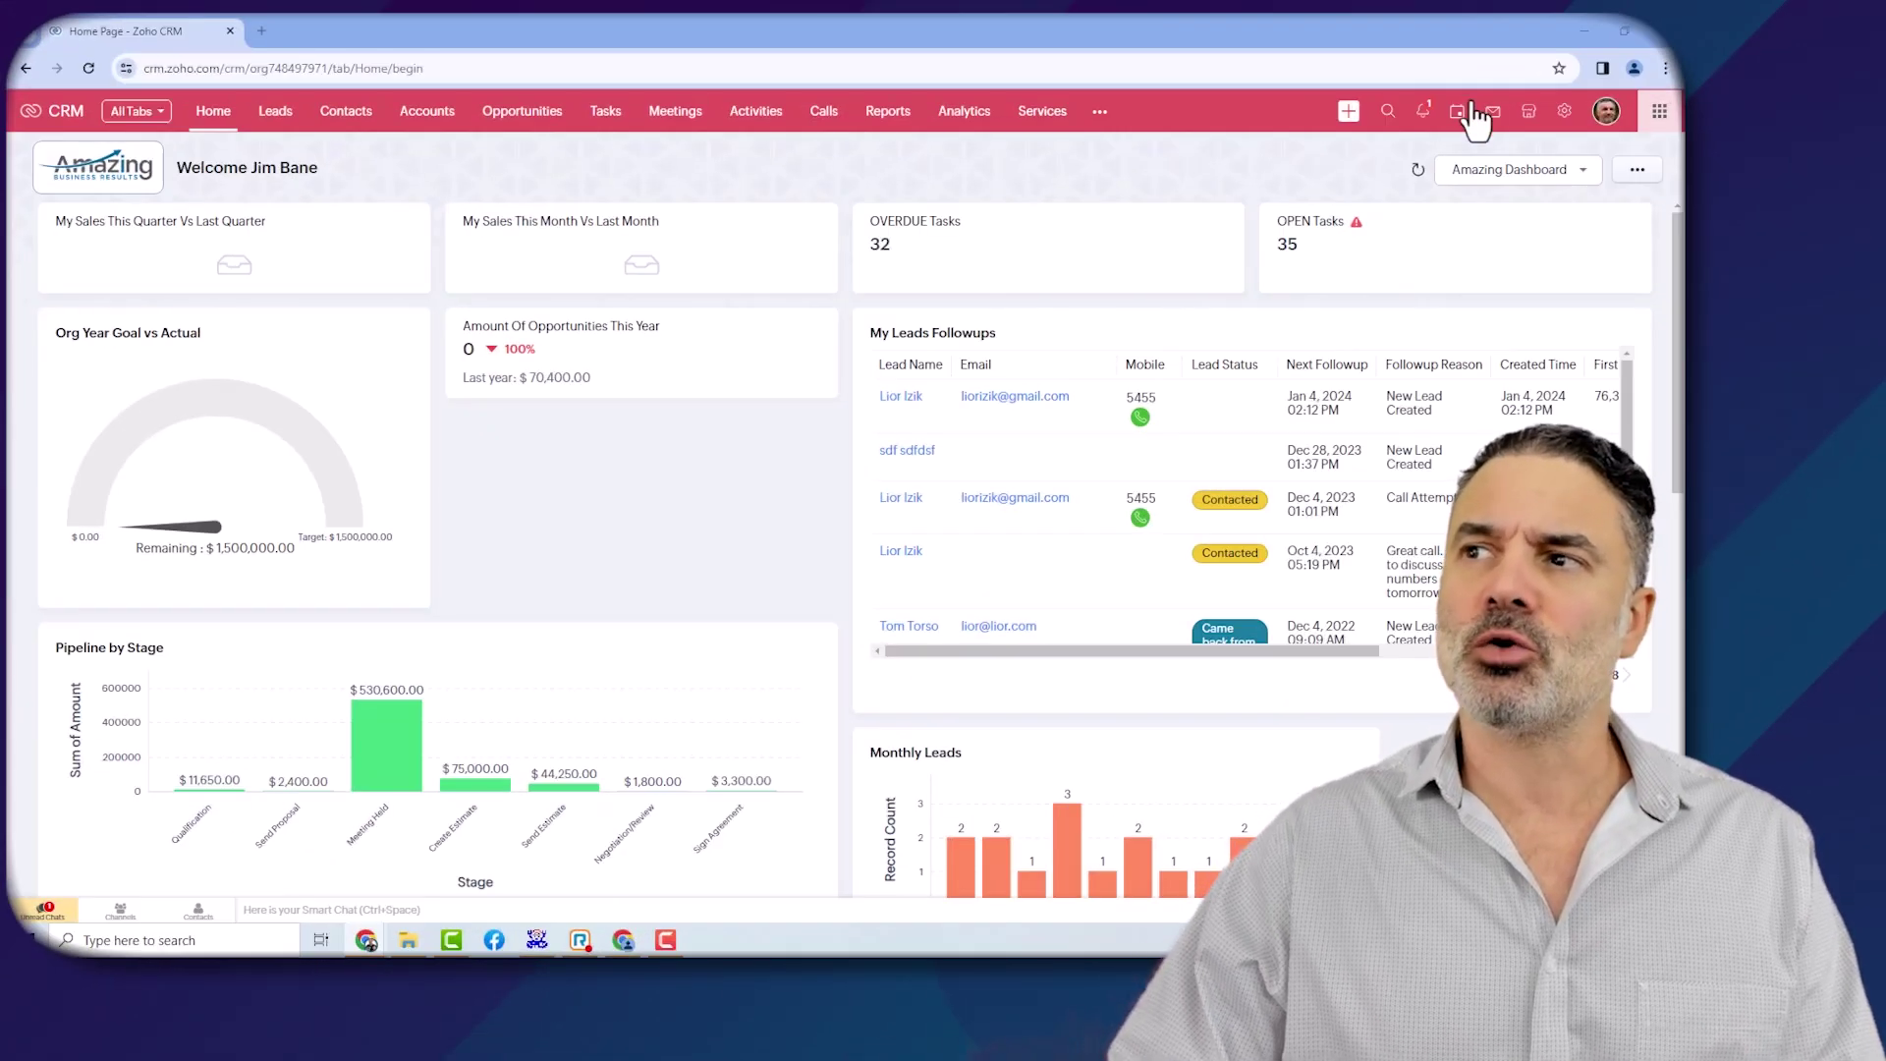
Go to Setup and open Developer Hub's Data Model page
left_click(1565, 112)
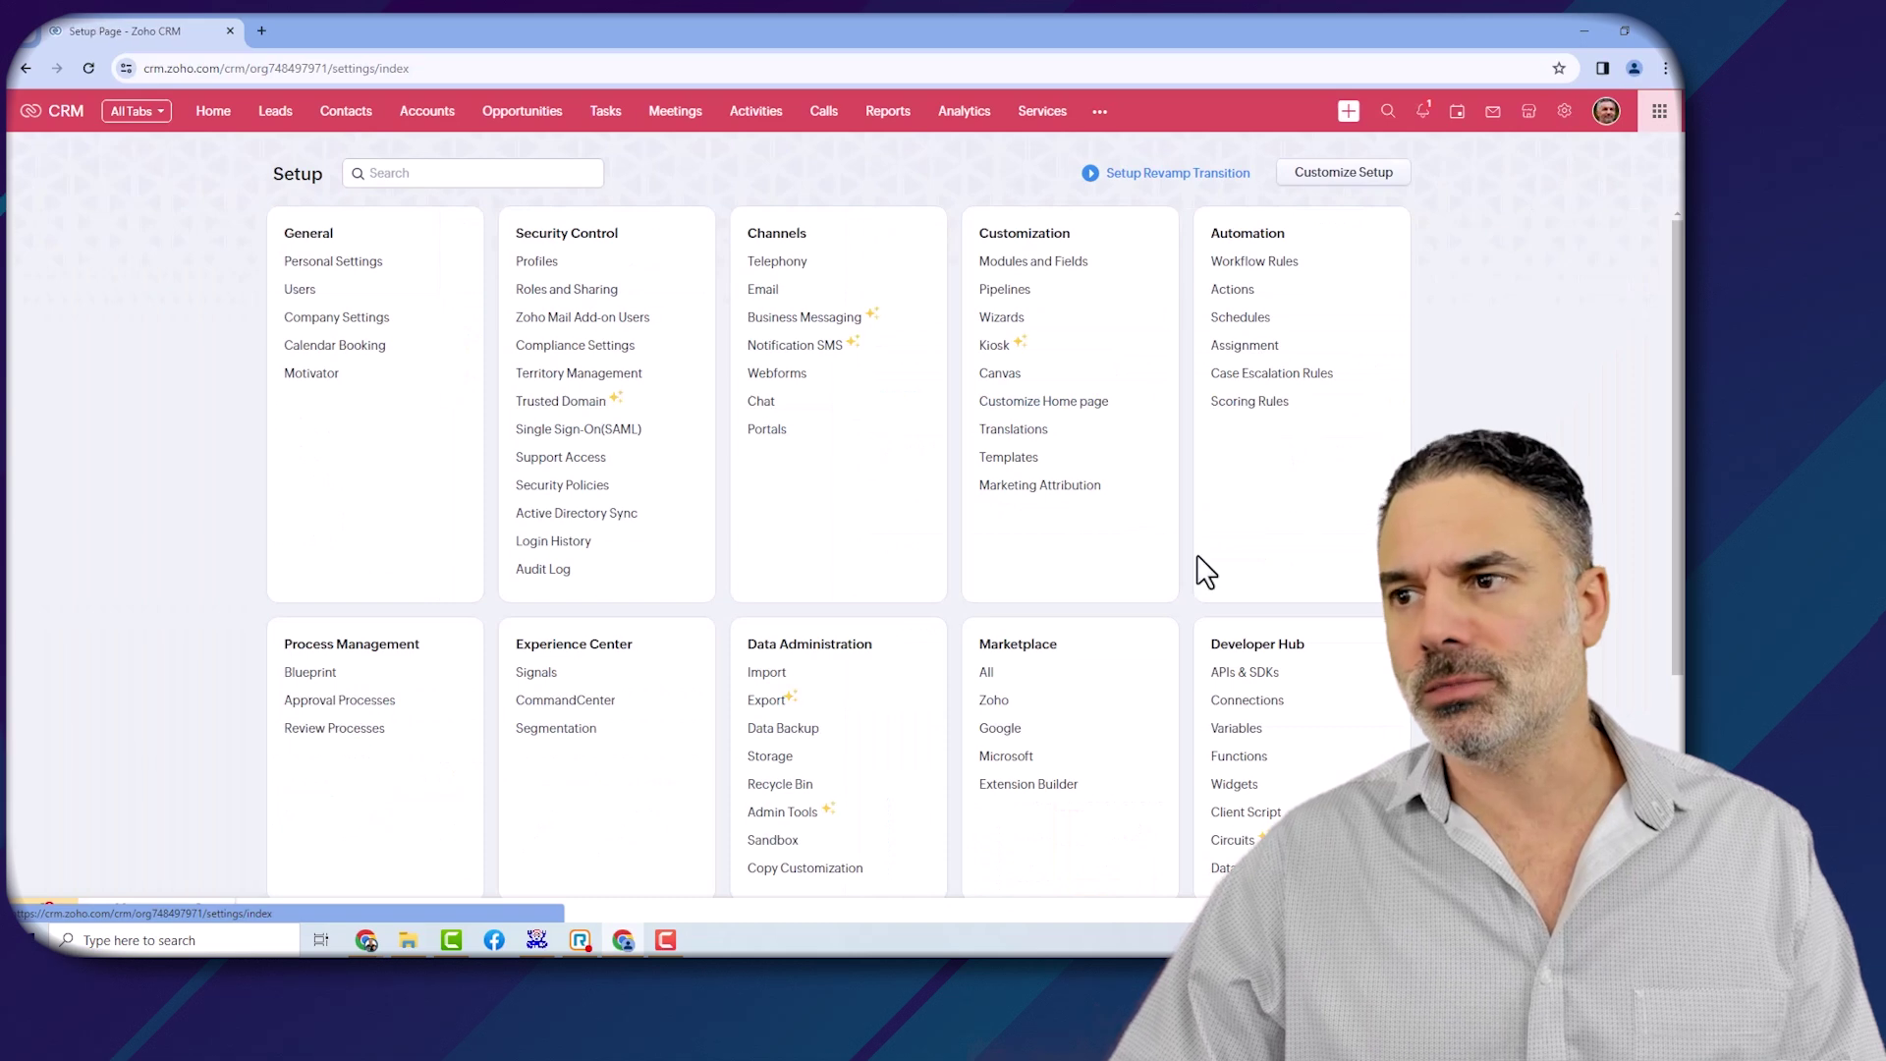
scroll(1193, 590, "down", 3)
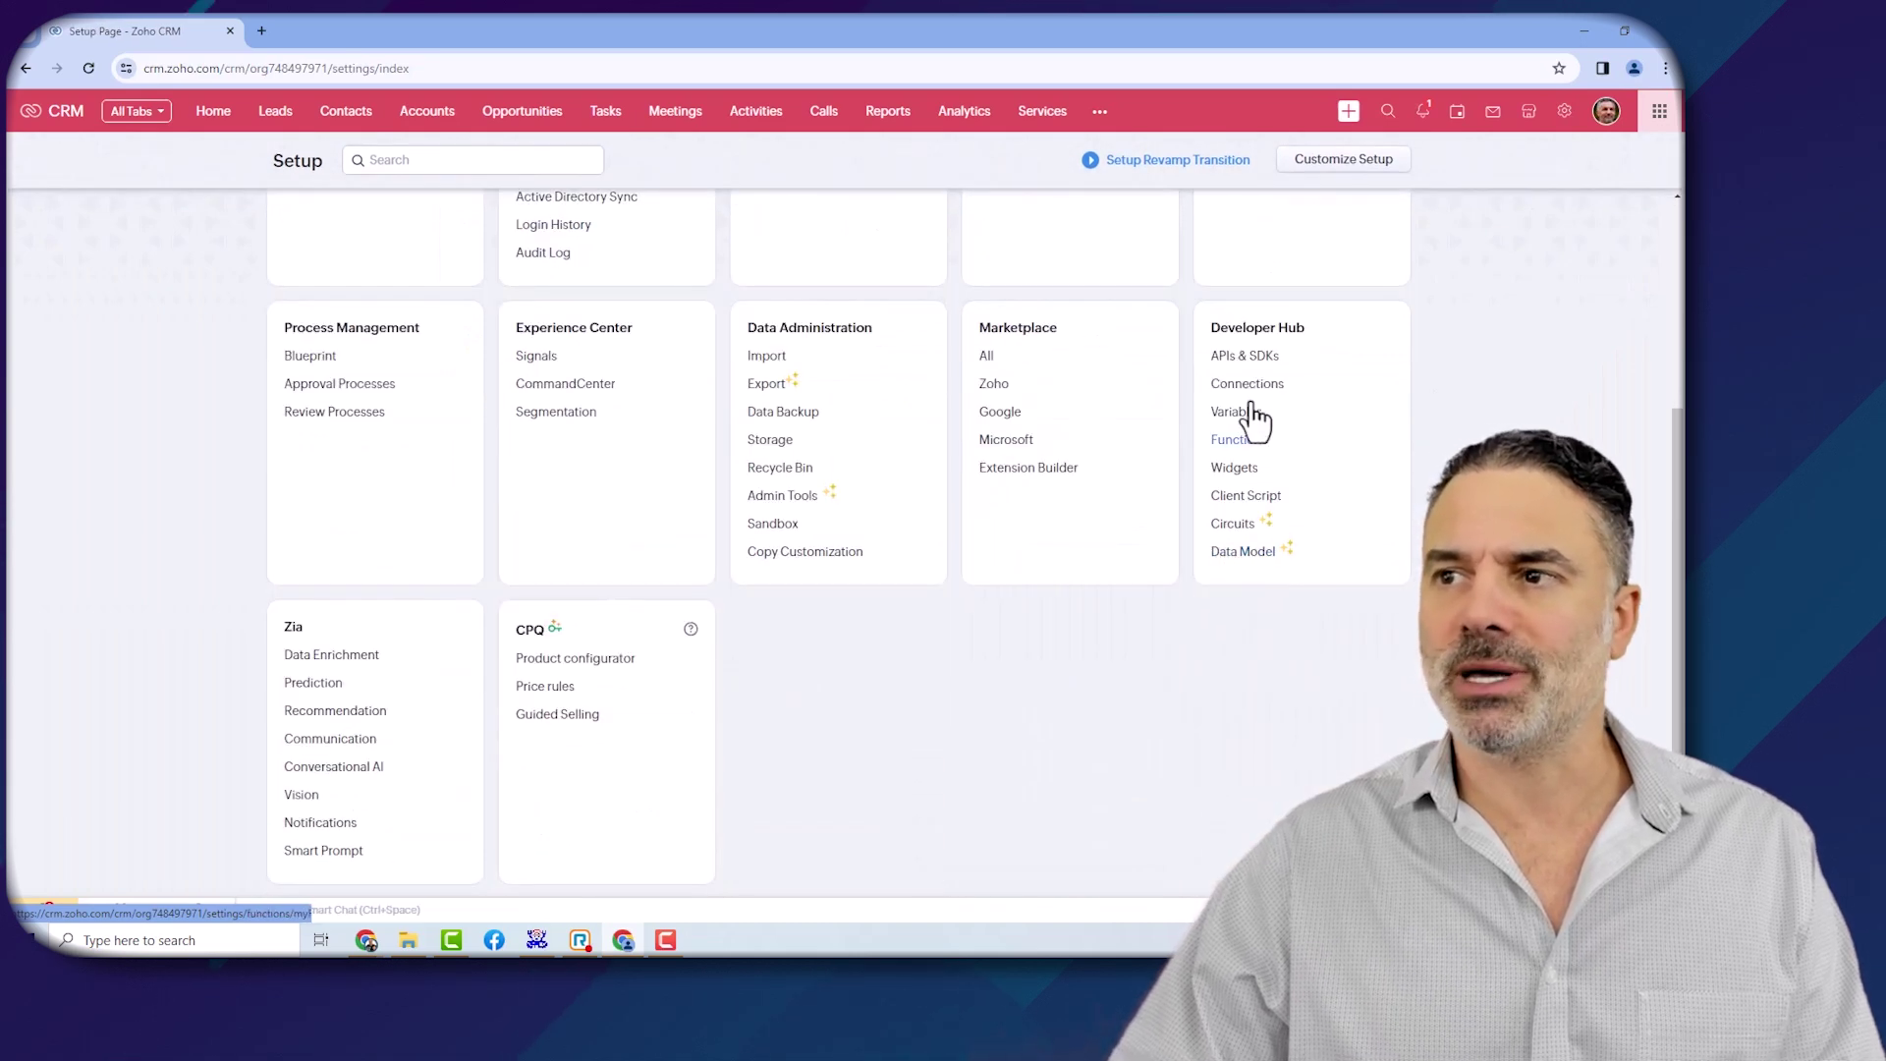
left_click_drag(1329, 339, 1326, 334)
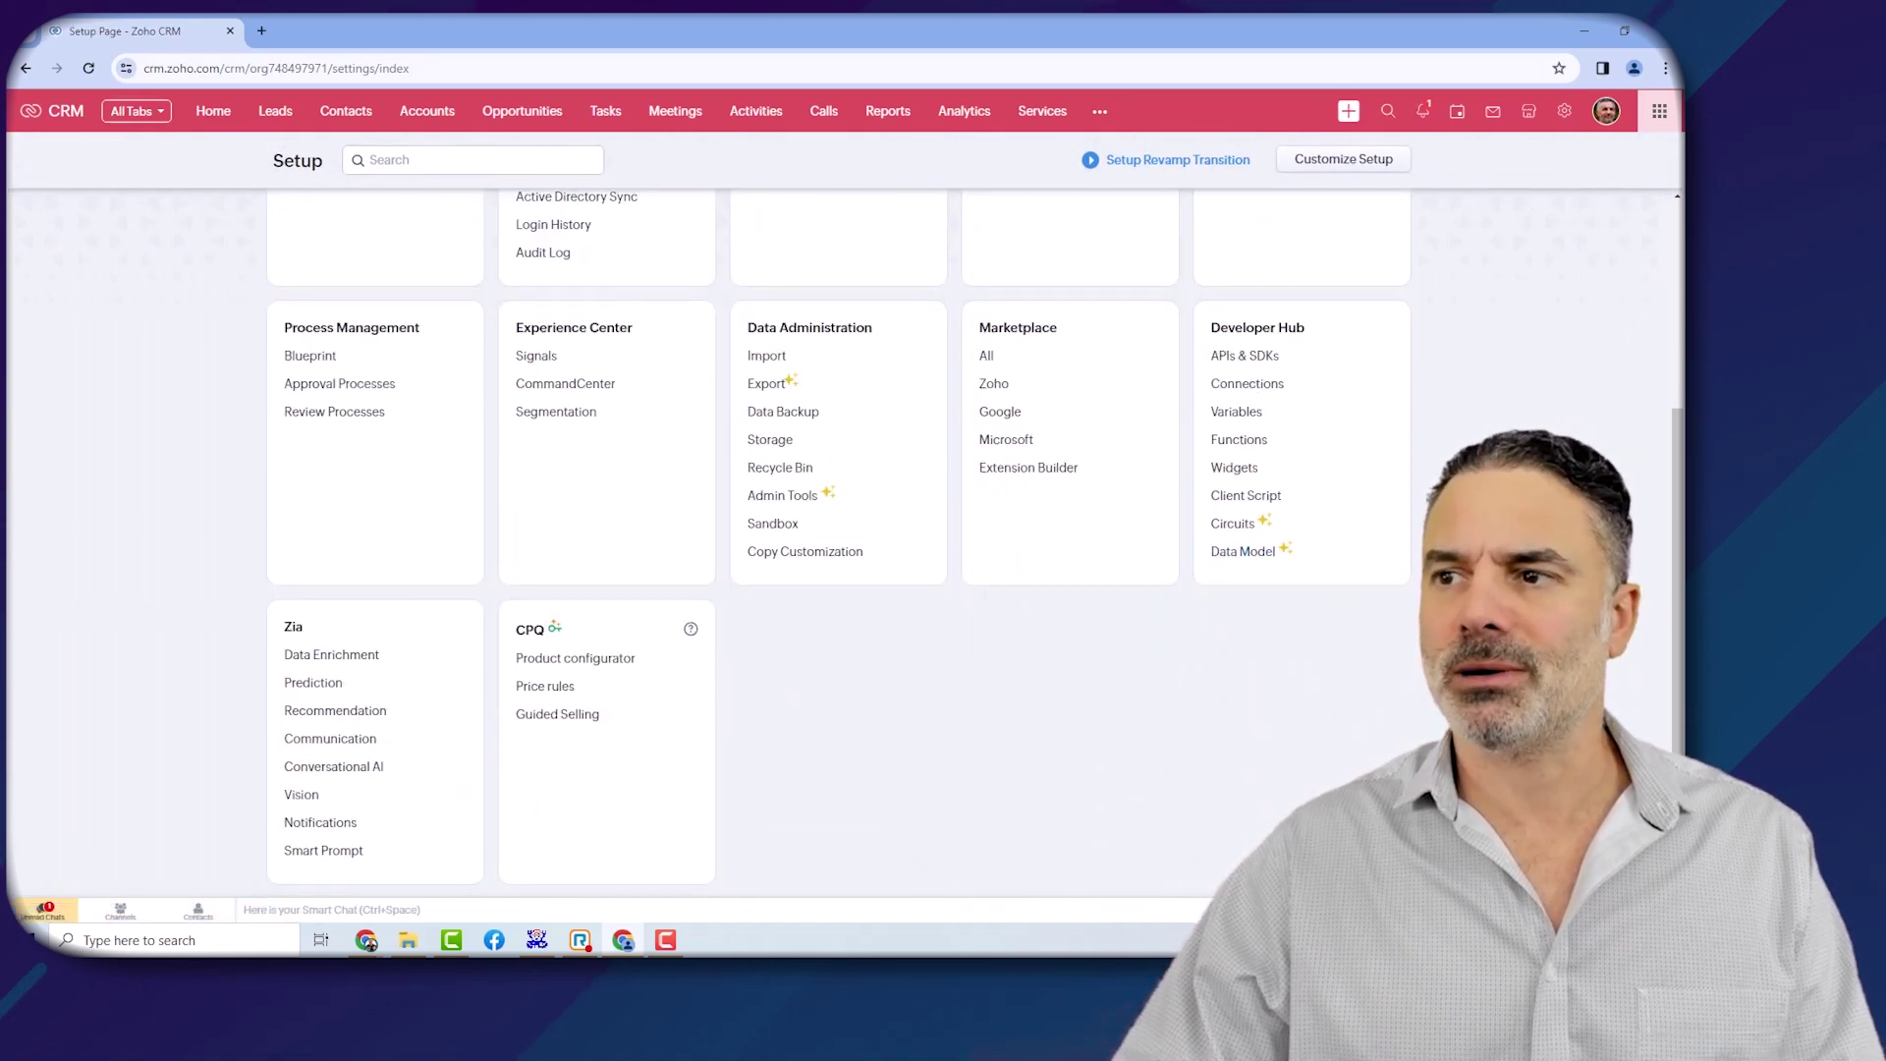
left_click(1249, 553)
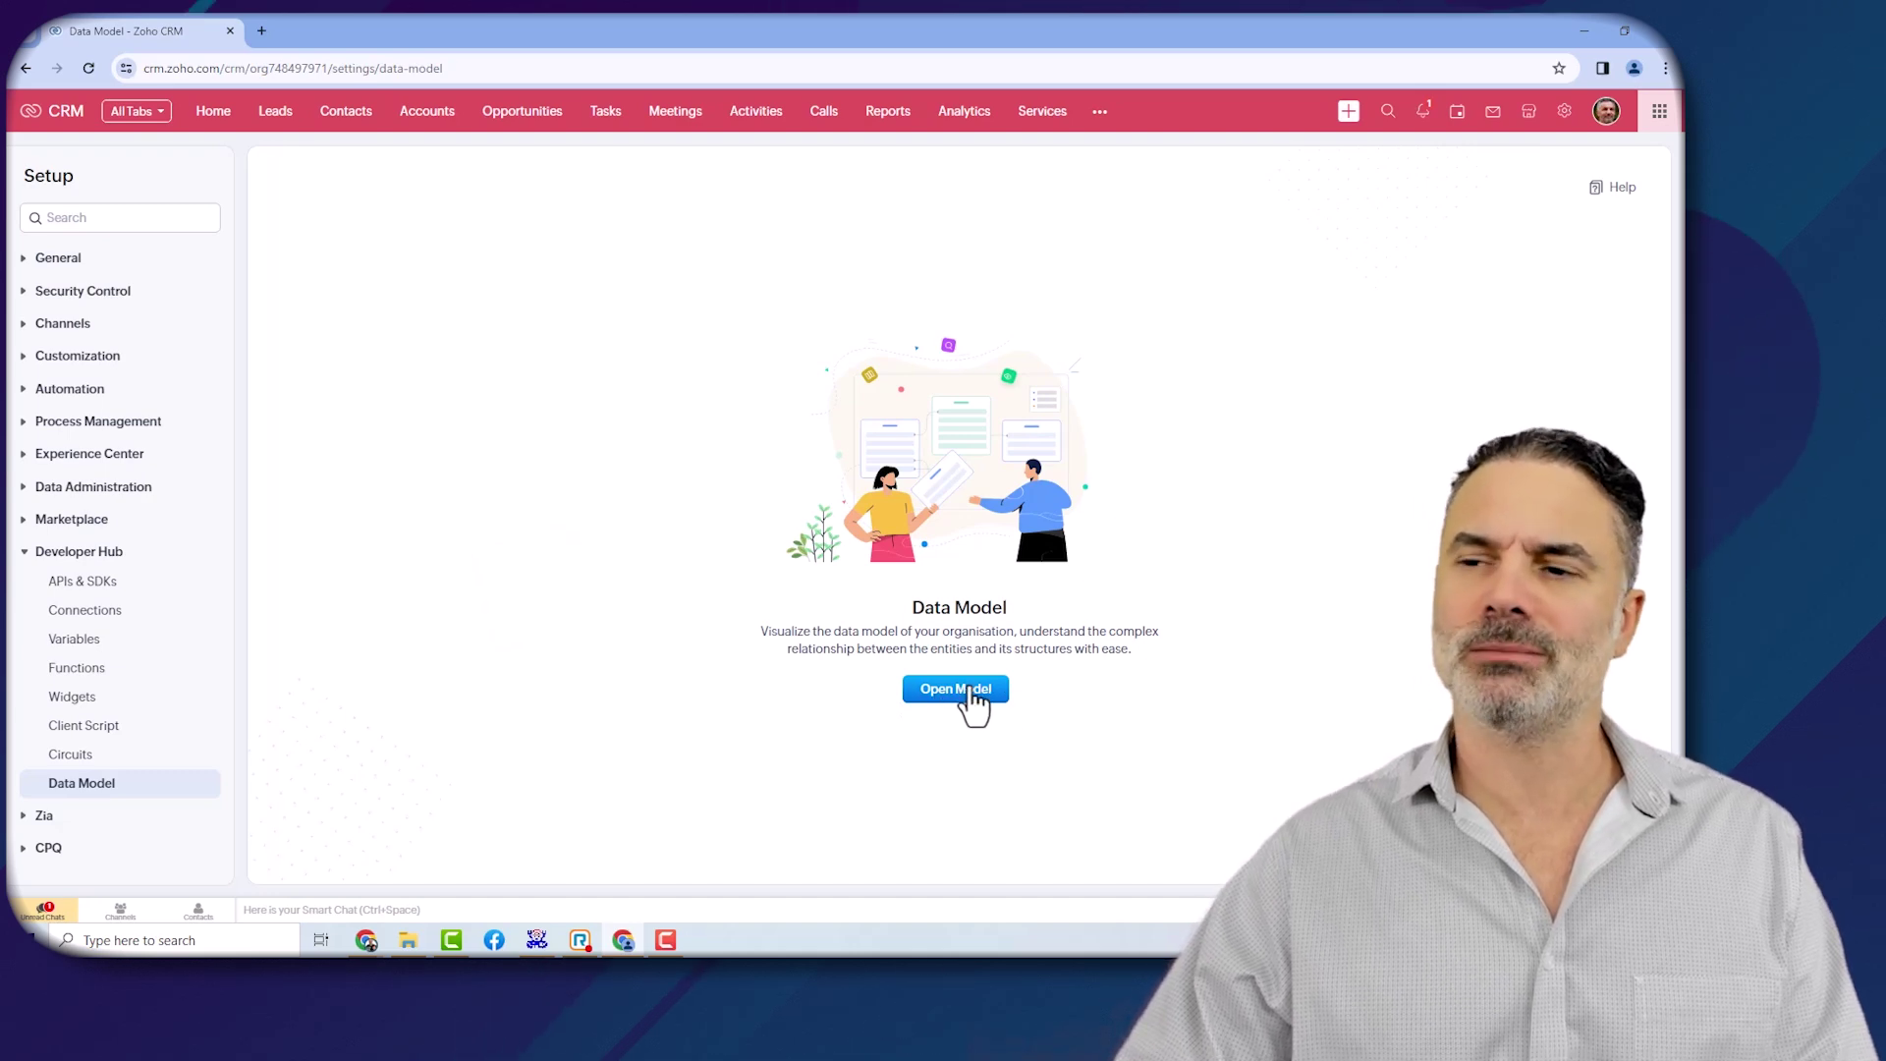
Launch the full data model map with Open Model and zoom out
left_click(973, 690)
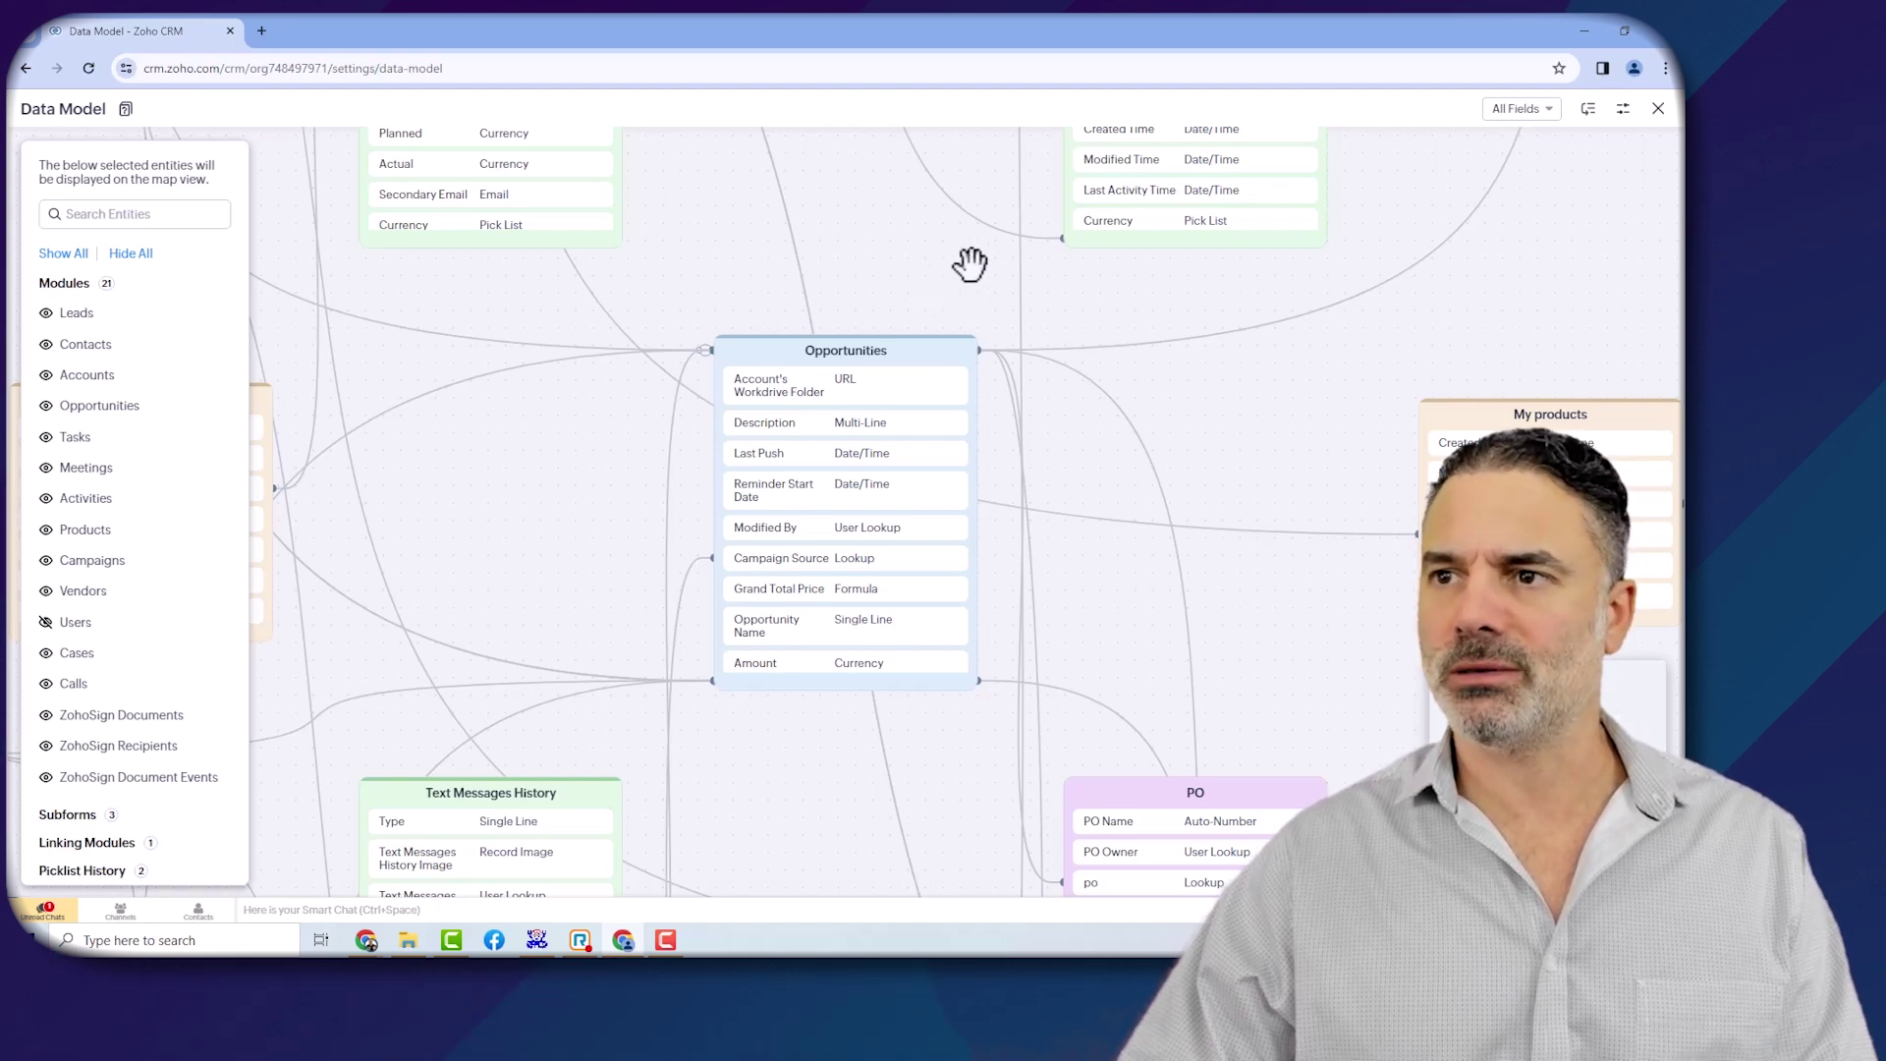
scroll(983, 285, "down", 3)
scroll(1046, 369, "down", 2)
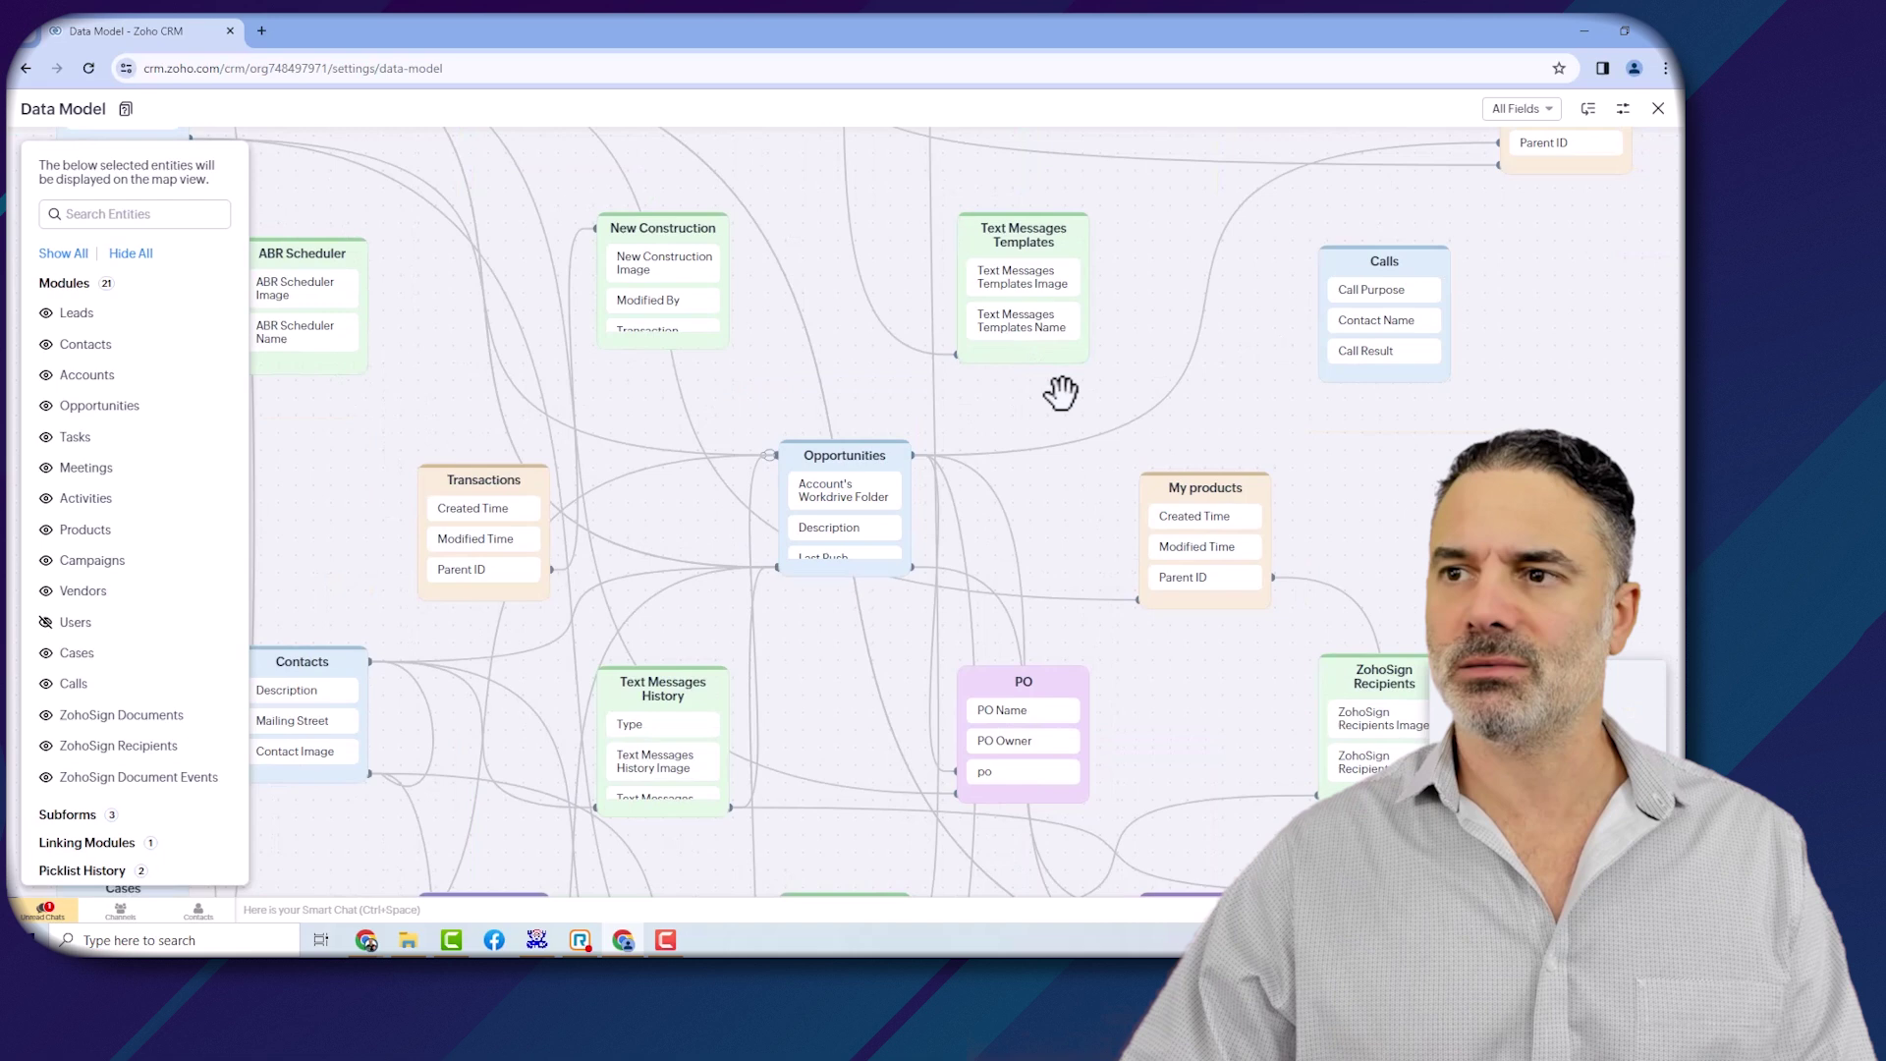
scroll(1063, 398, "down", 3)
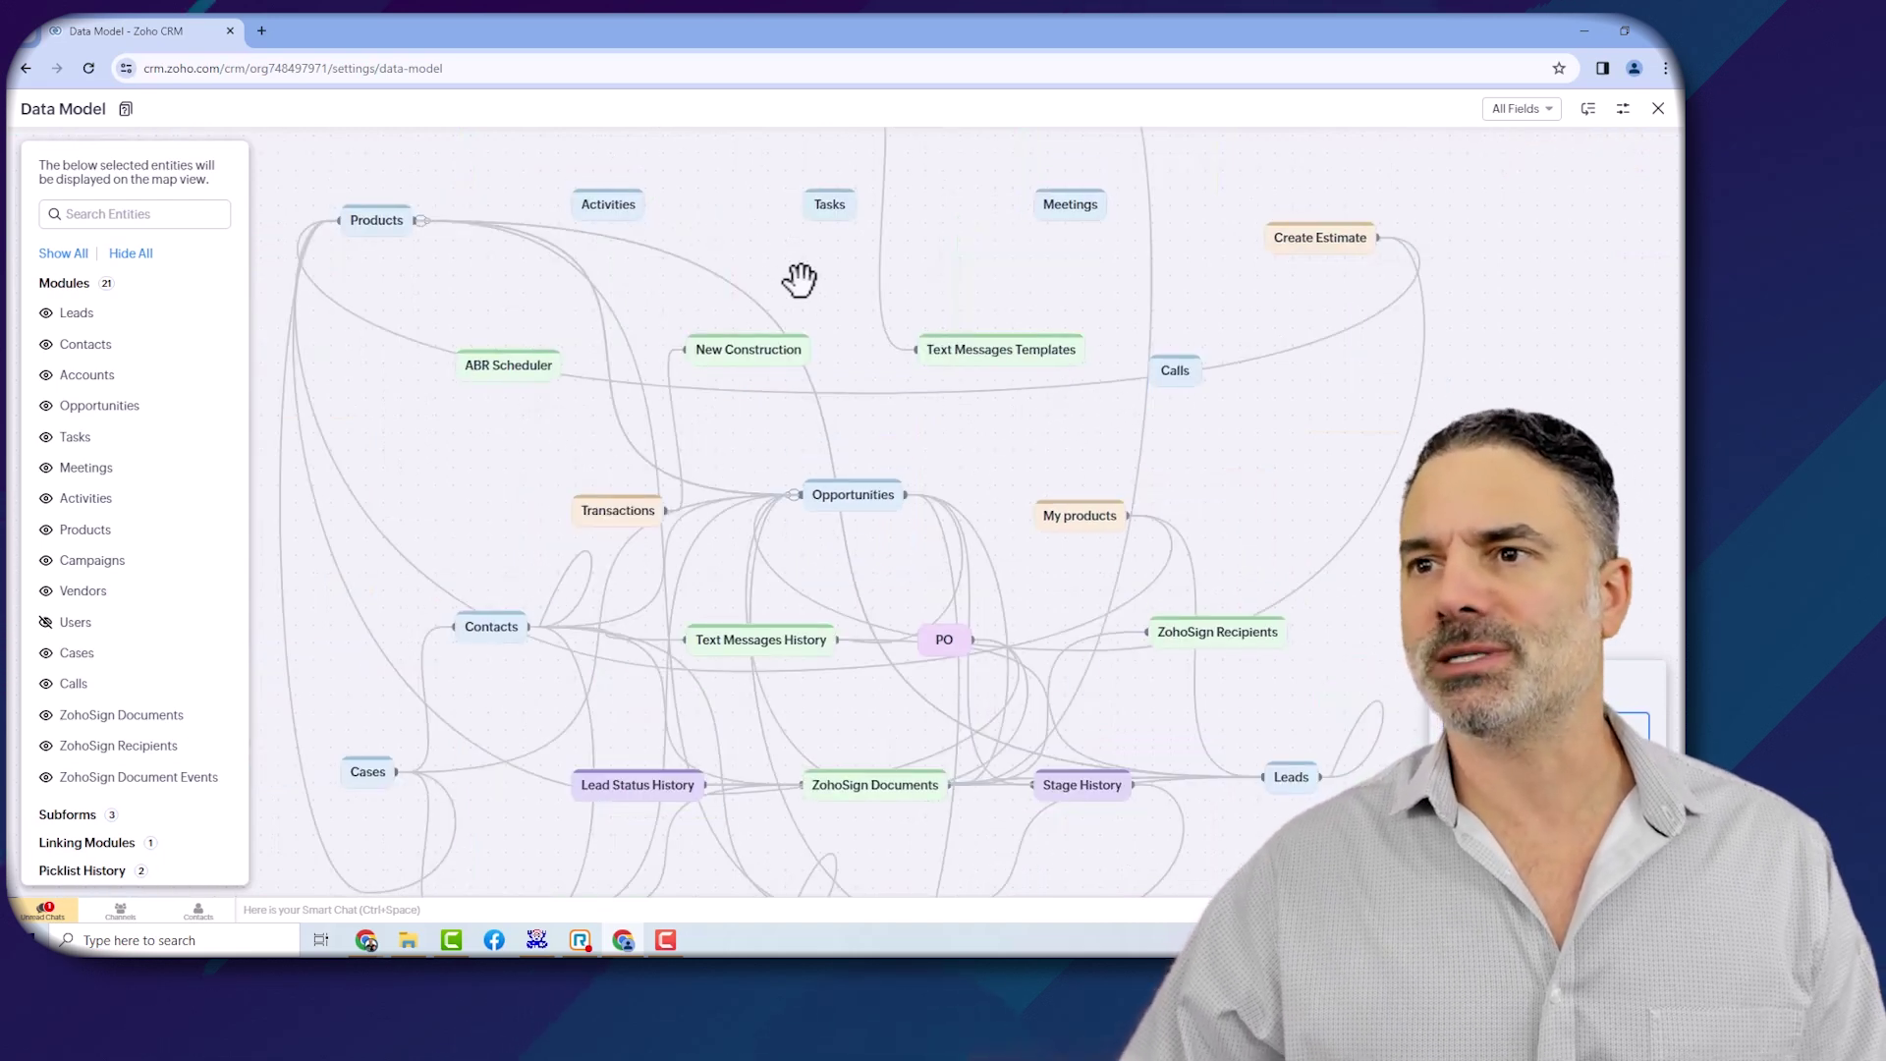
Pan the map to survey Accounts, Campaigns, Vendors, Leads, ABR Scheduler and New Construction
left_click_drag(826, 311, 1006, 186)
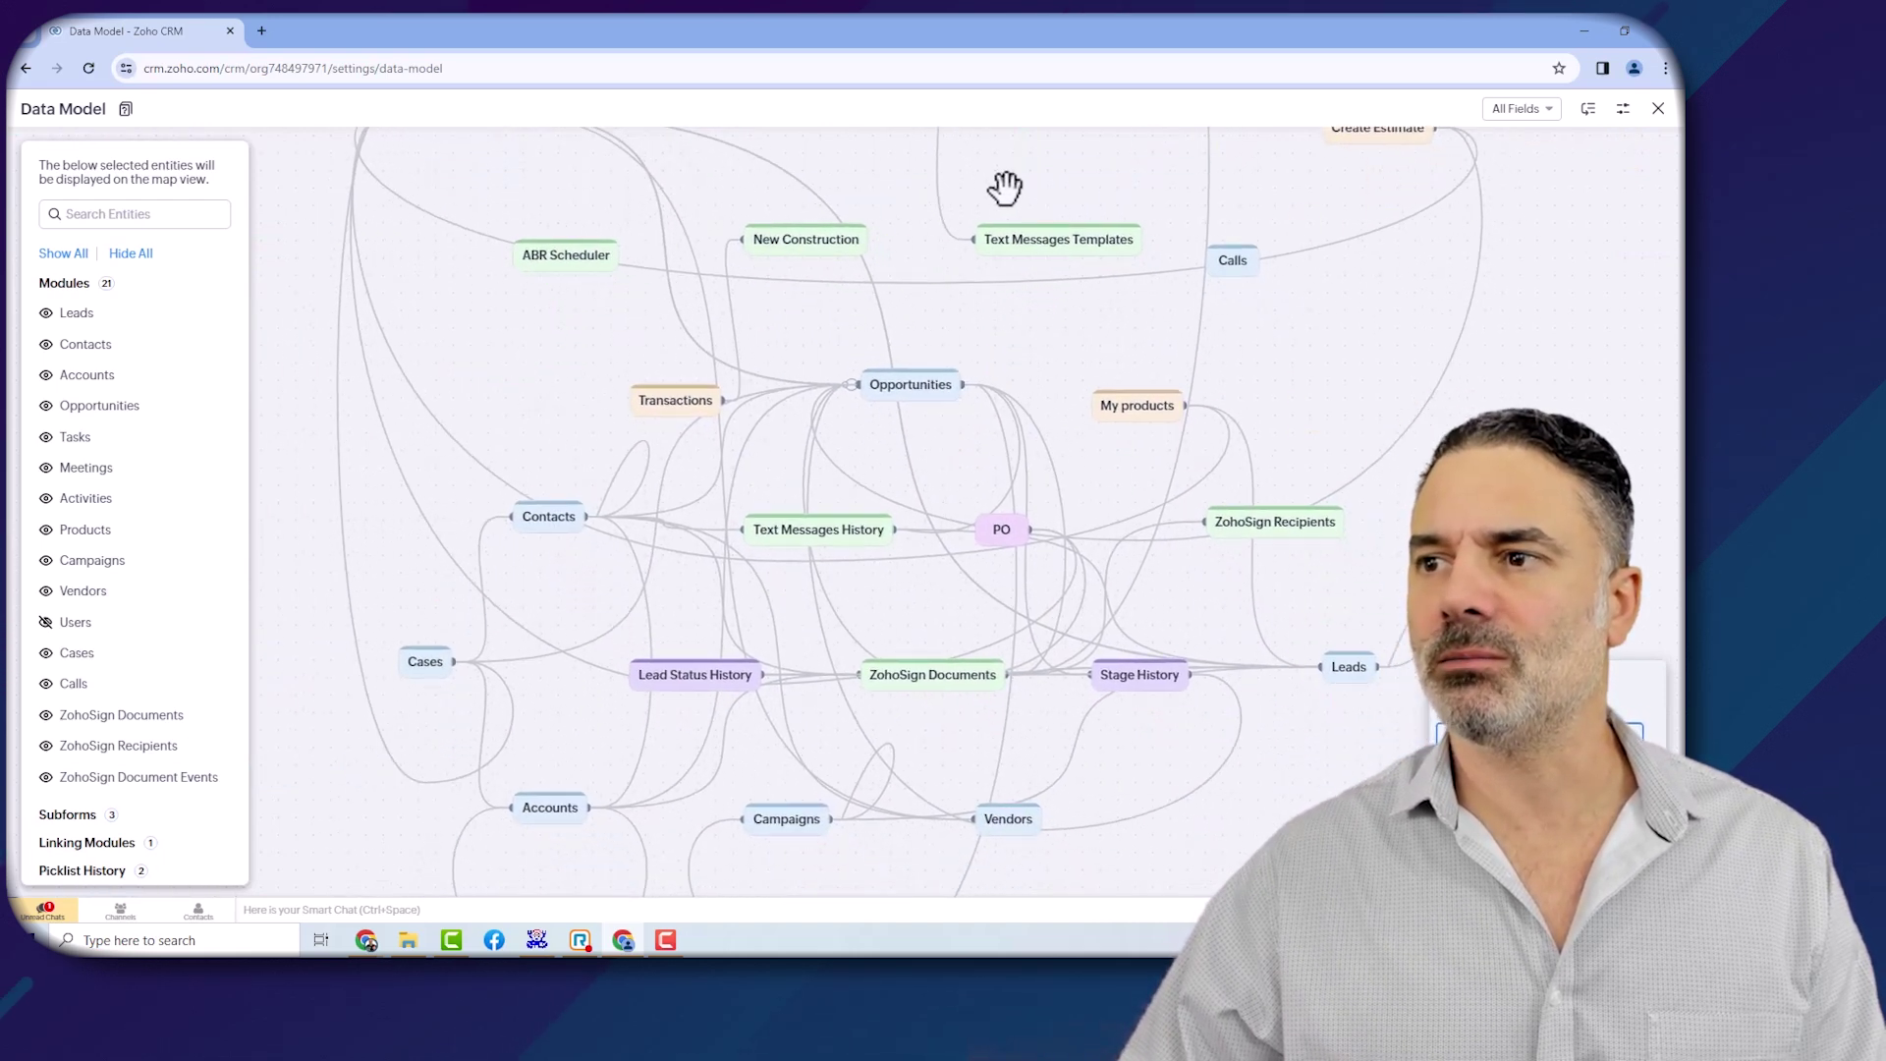
left_click_drag(1271, 573, 1354, 429)
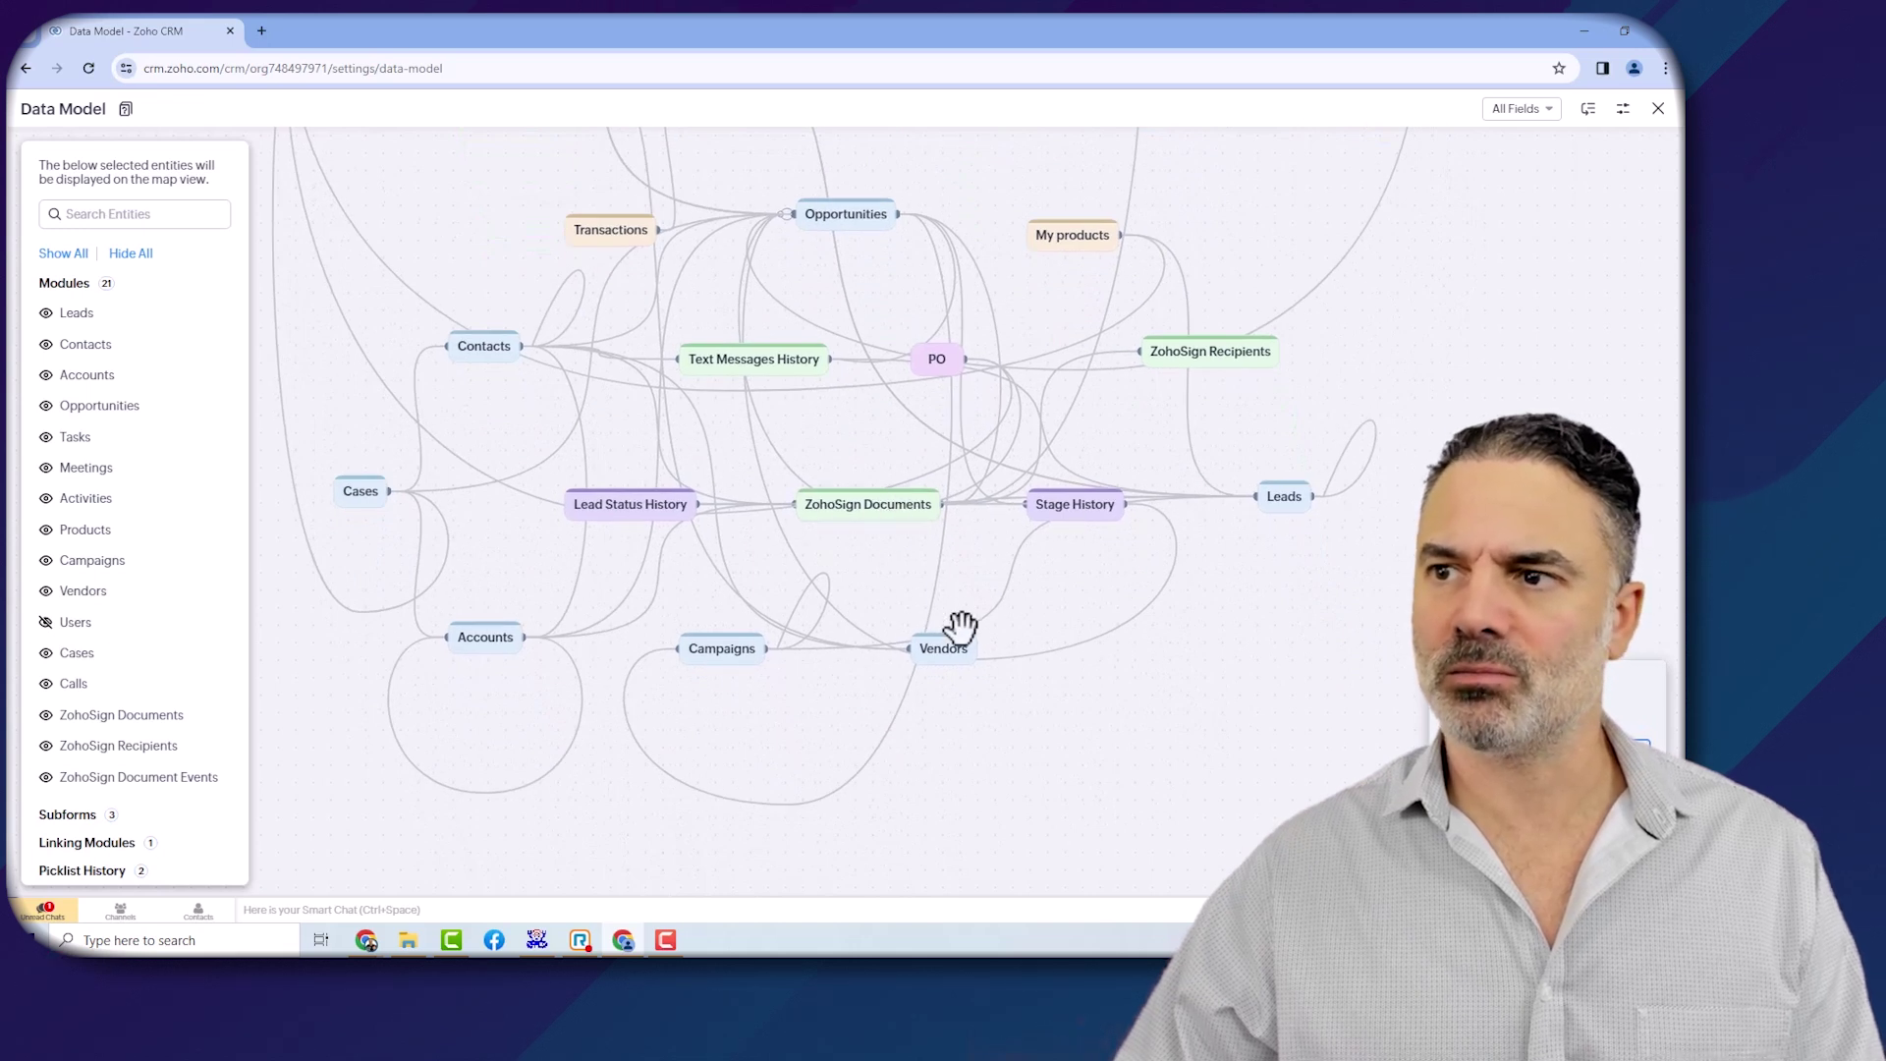
left_click_drag(1267, 581, 1149, 609)
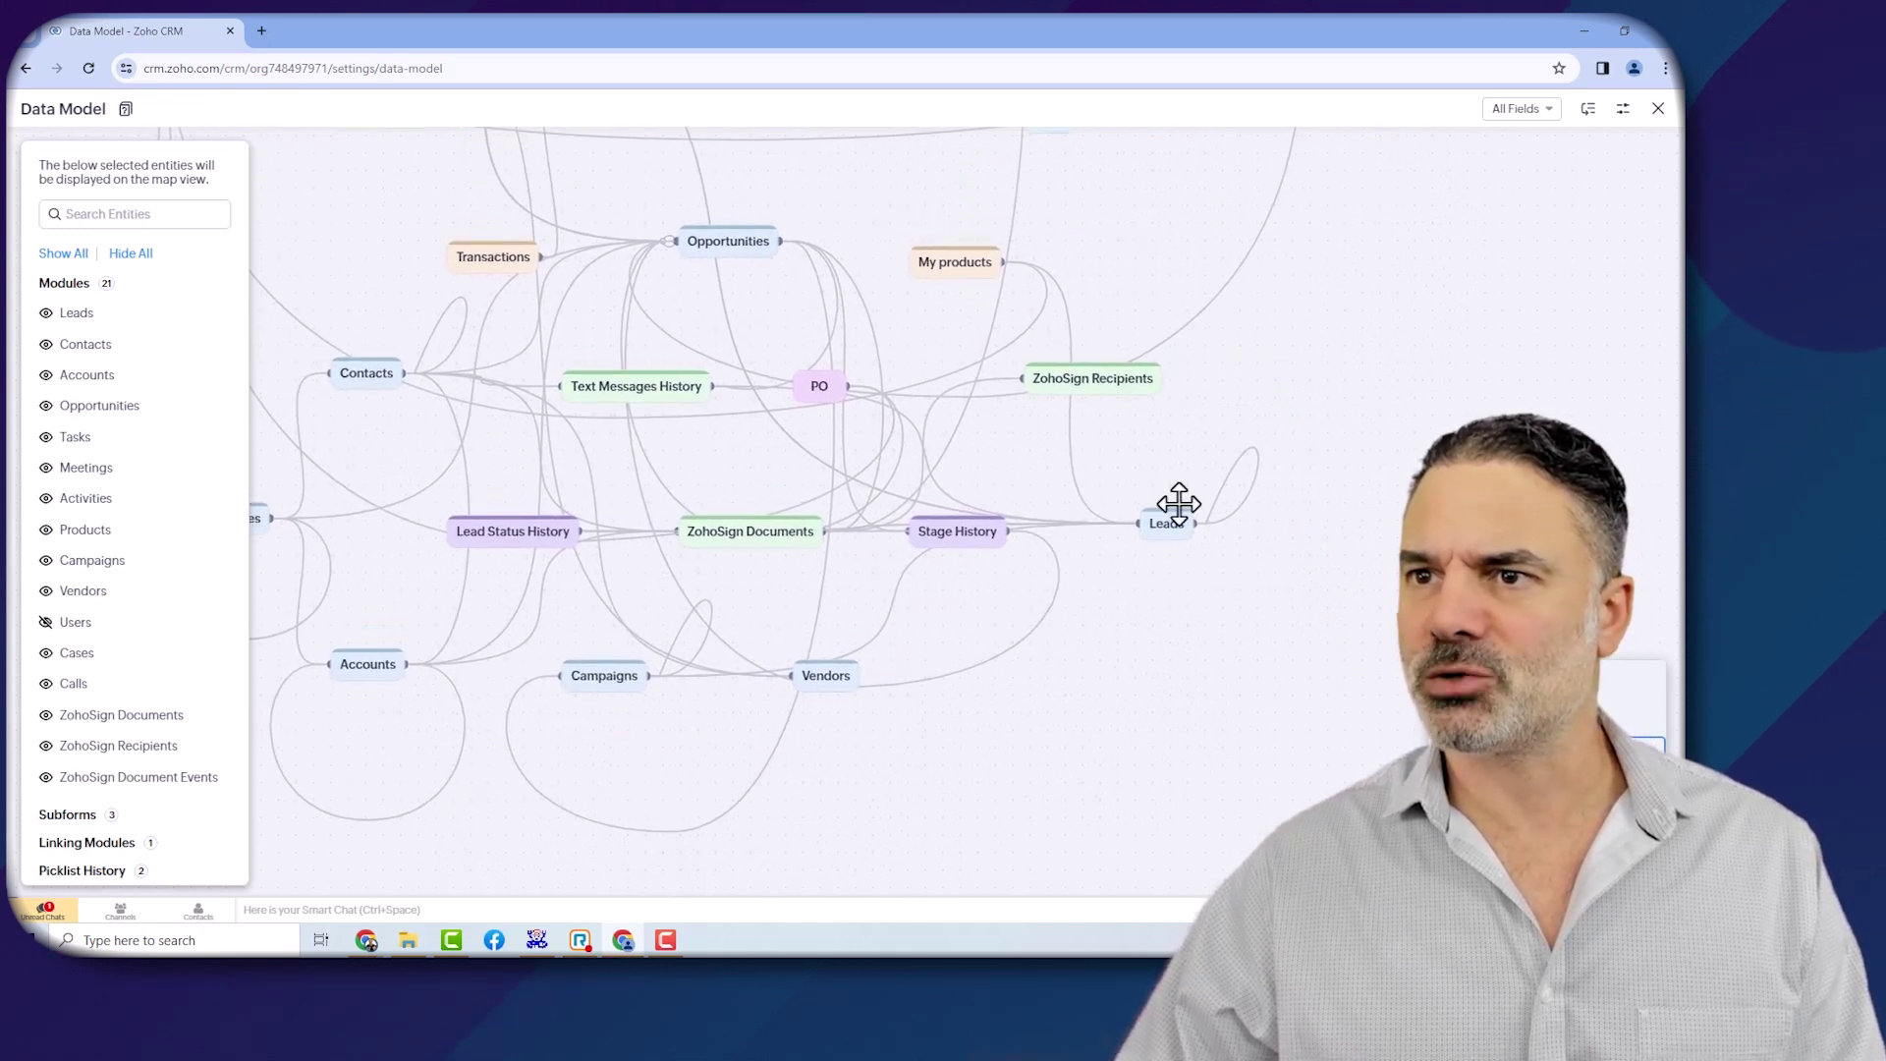
left_click_drag(783, 294, 800, 320)
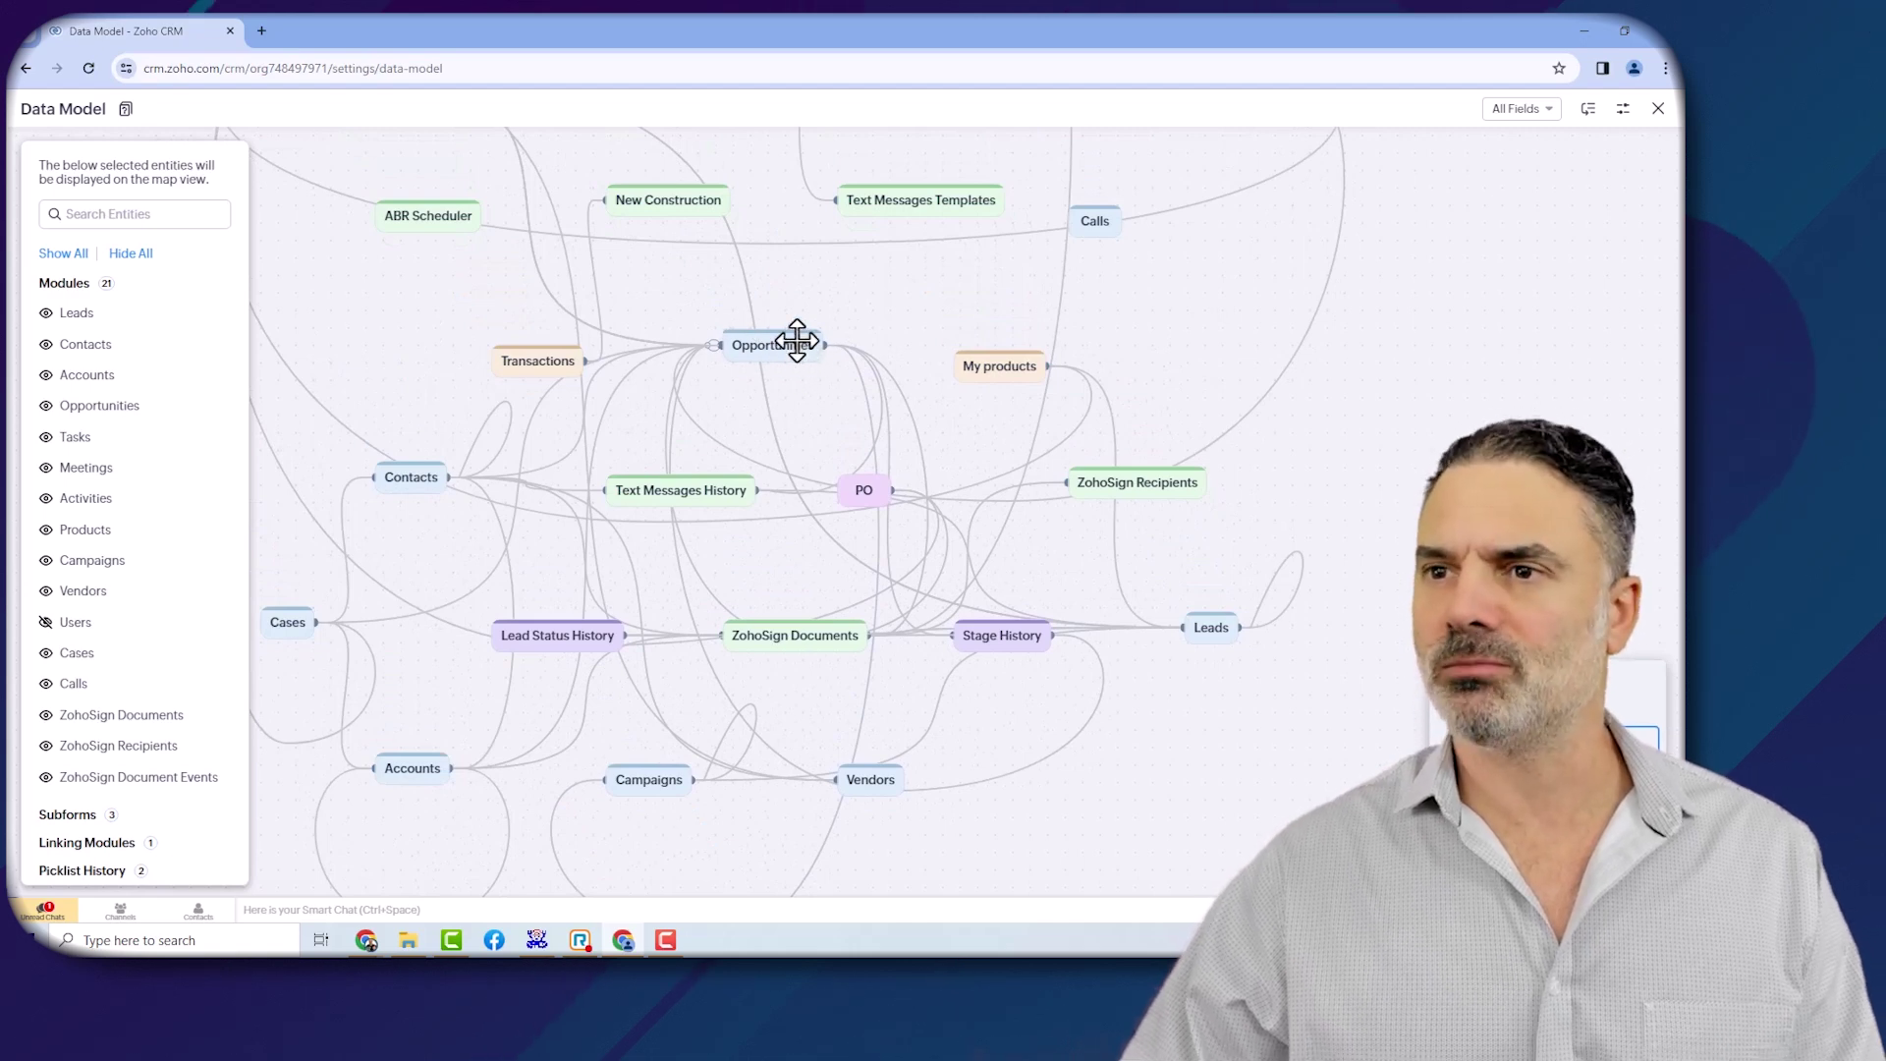
Centre the map on Opportunities and highlight all its relationships
scroll(797, 341, "up", 3)
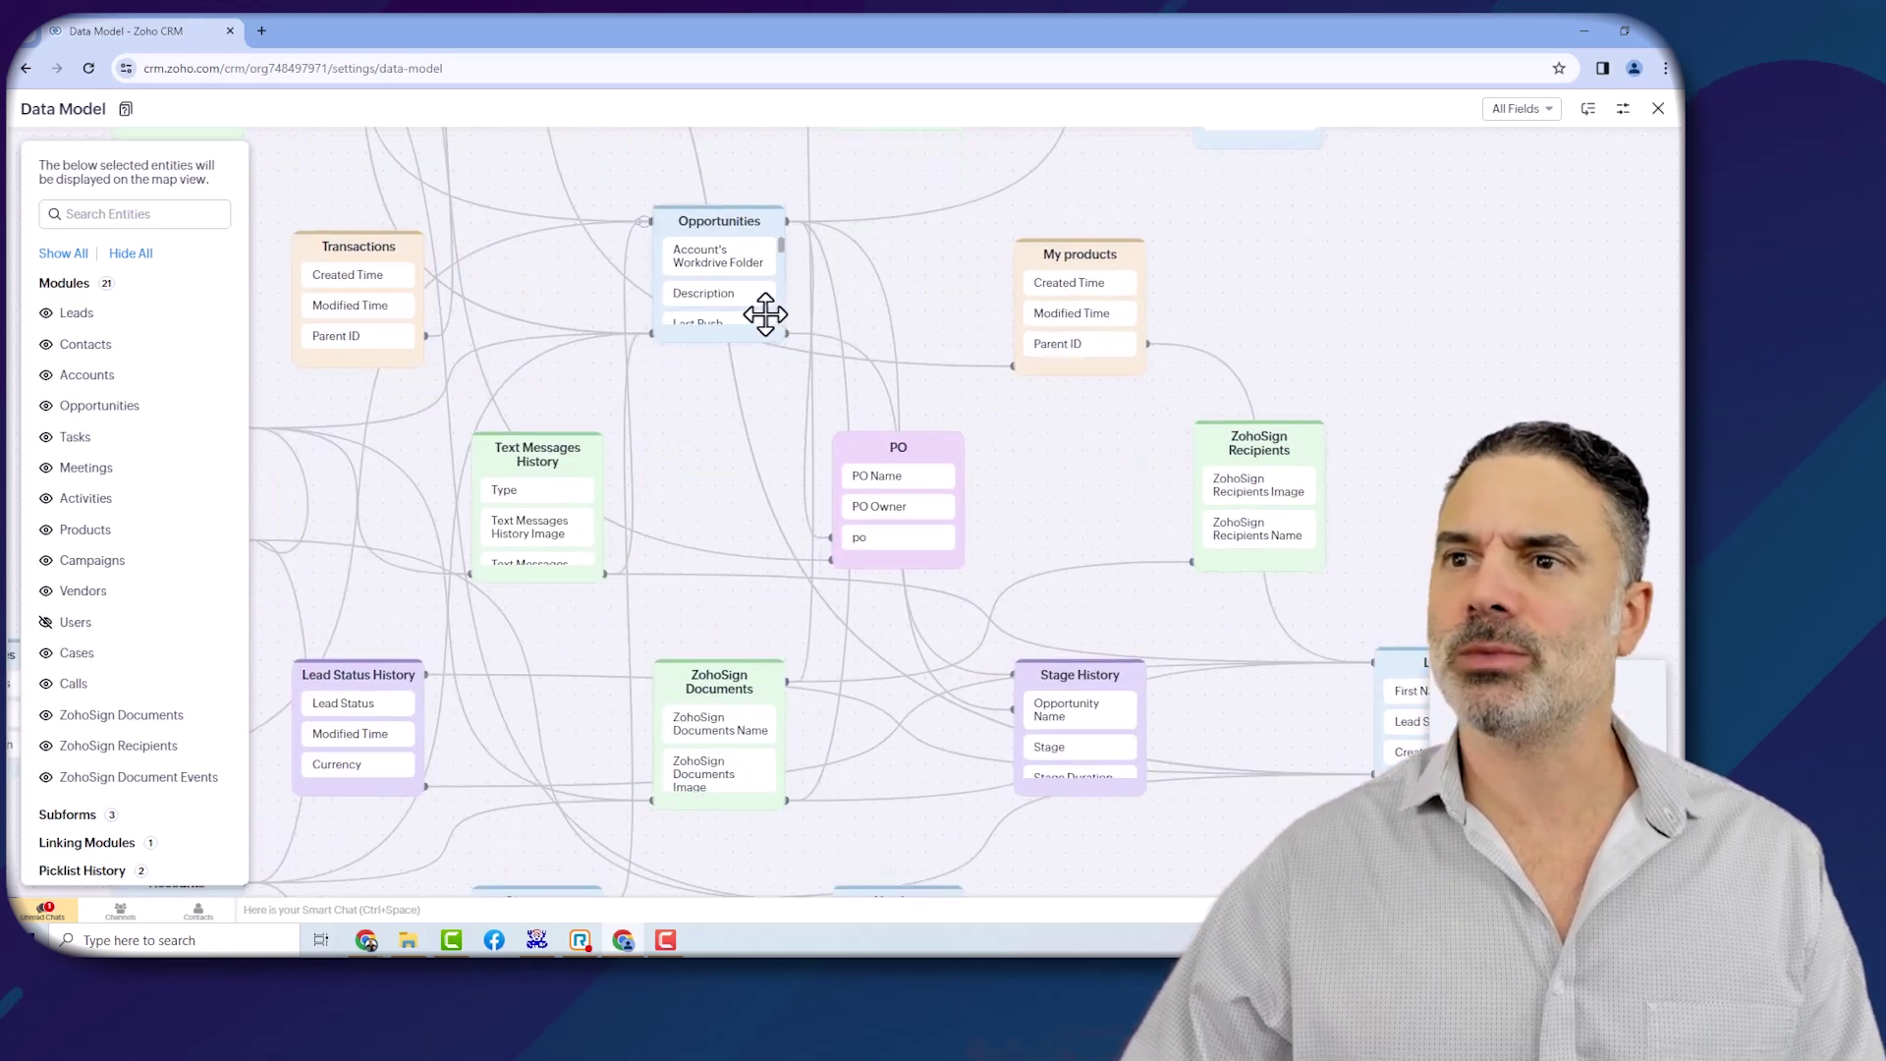
scroll(765, 314, "up", 4)
left_click_drag(741, 329, 823, 604)
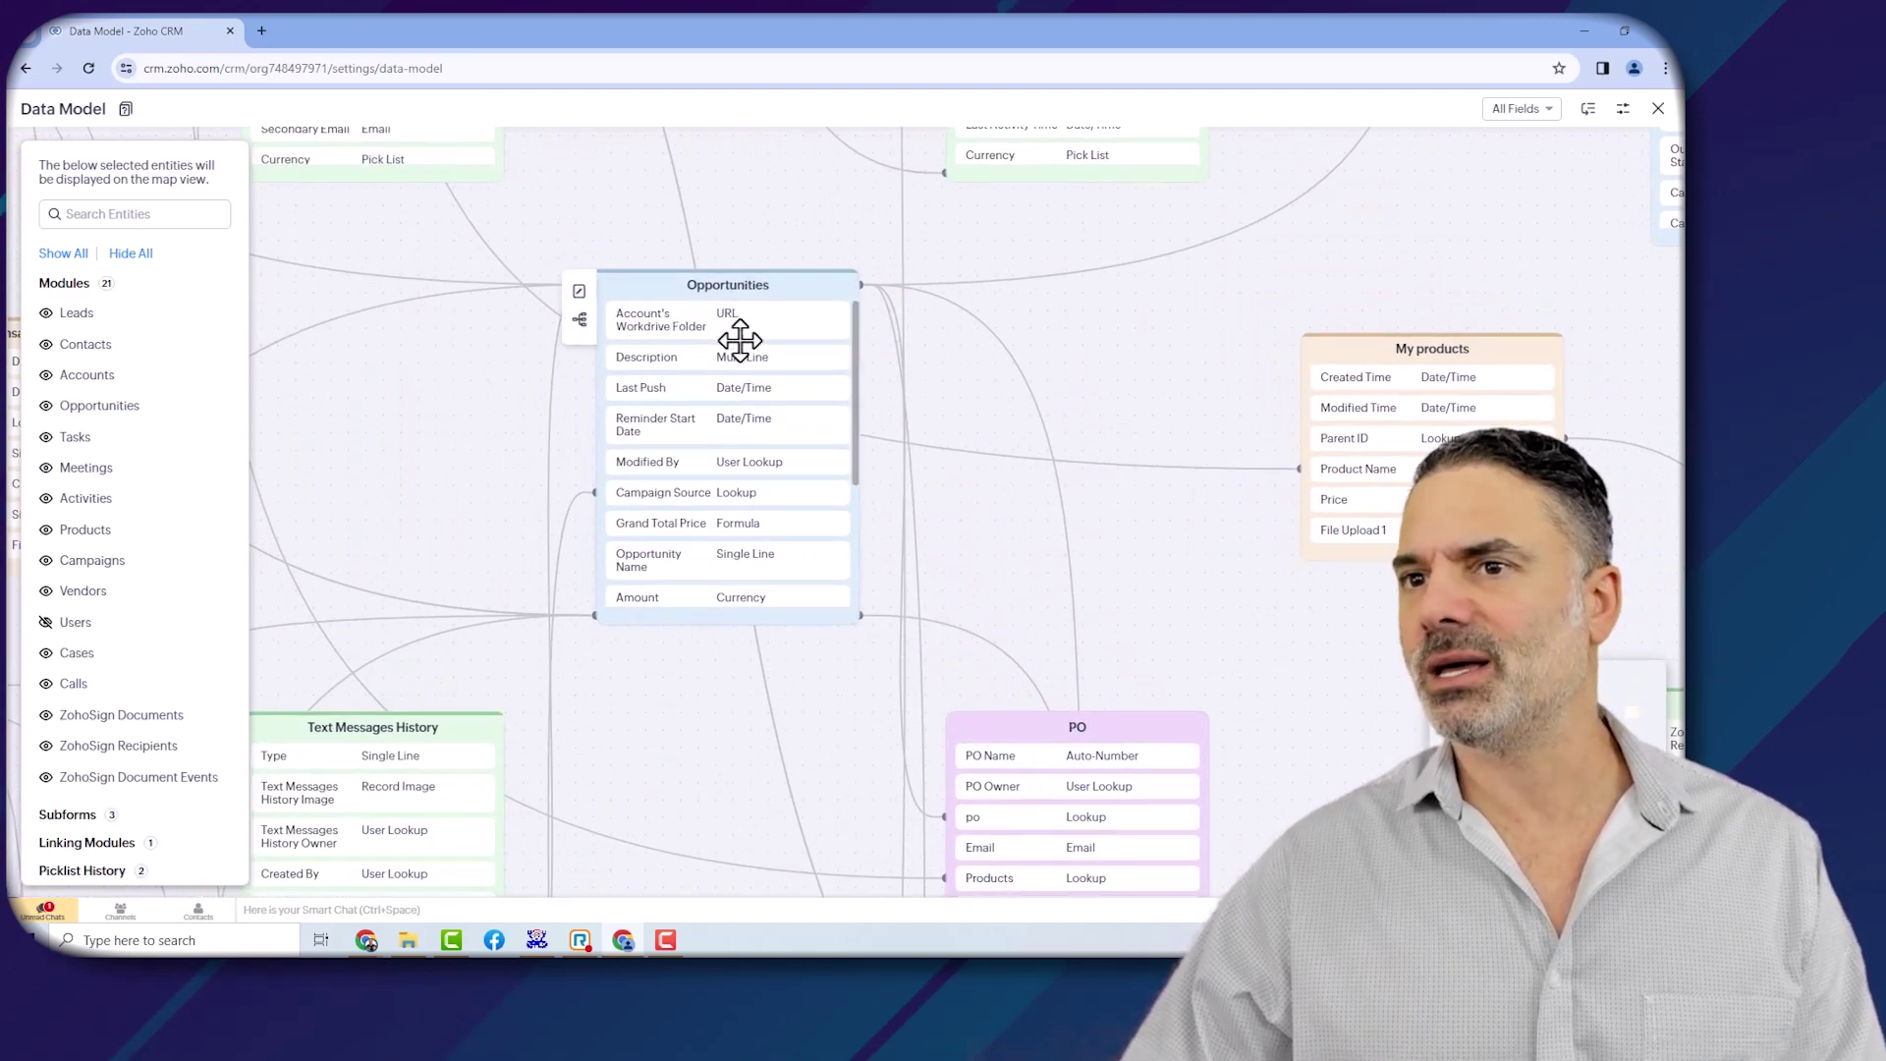
left_click(683, 318)
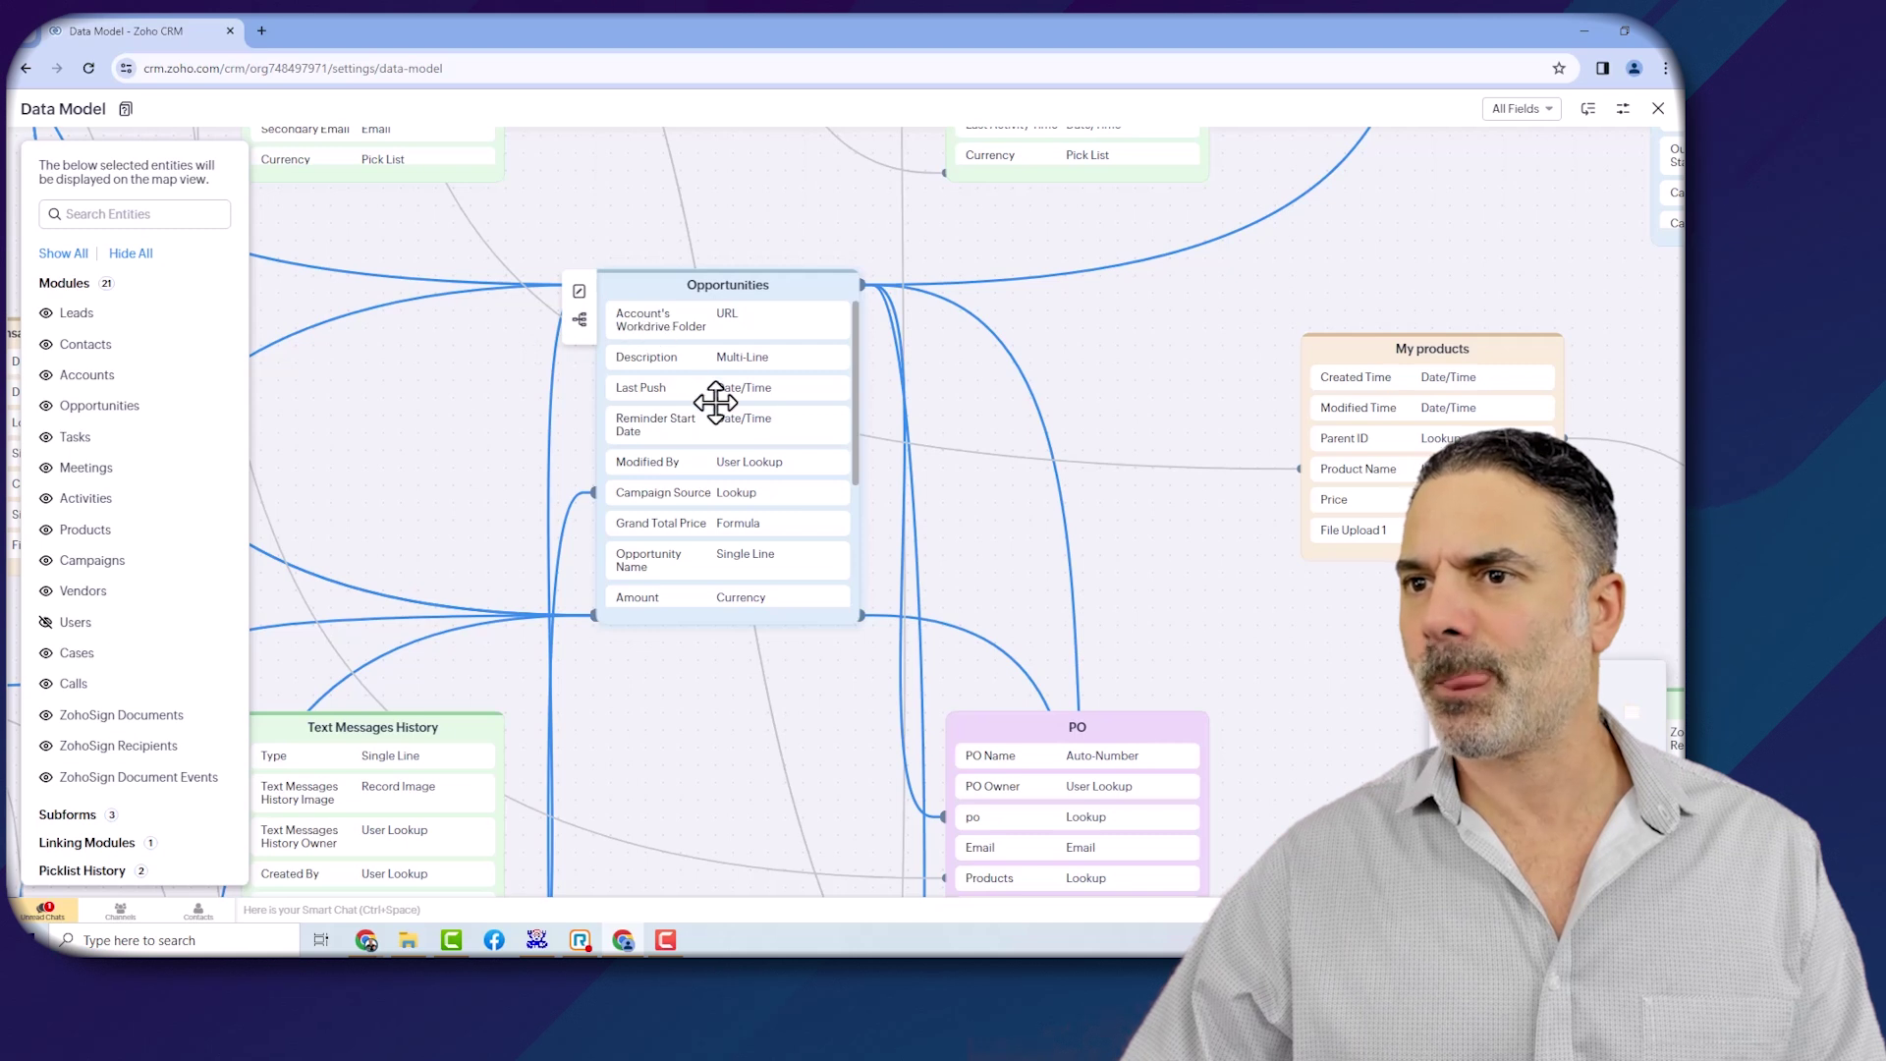
left_click_drag(852, 422, 860, 451)
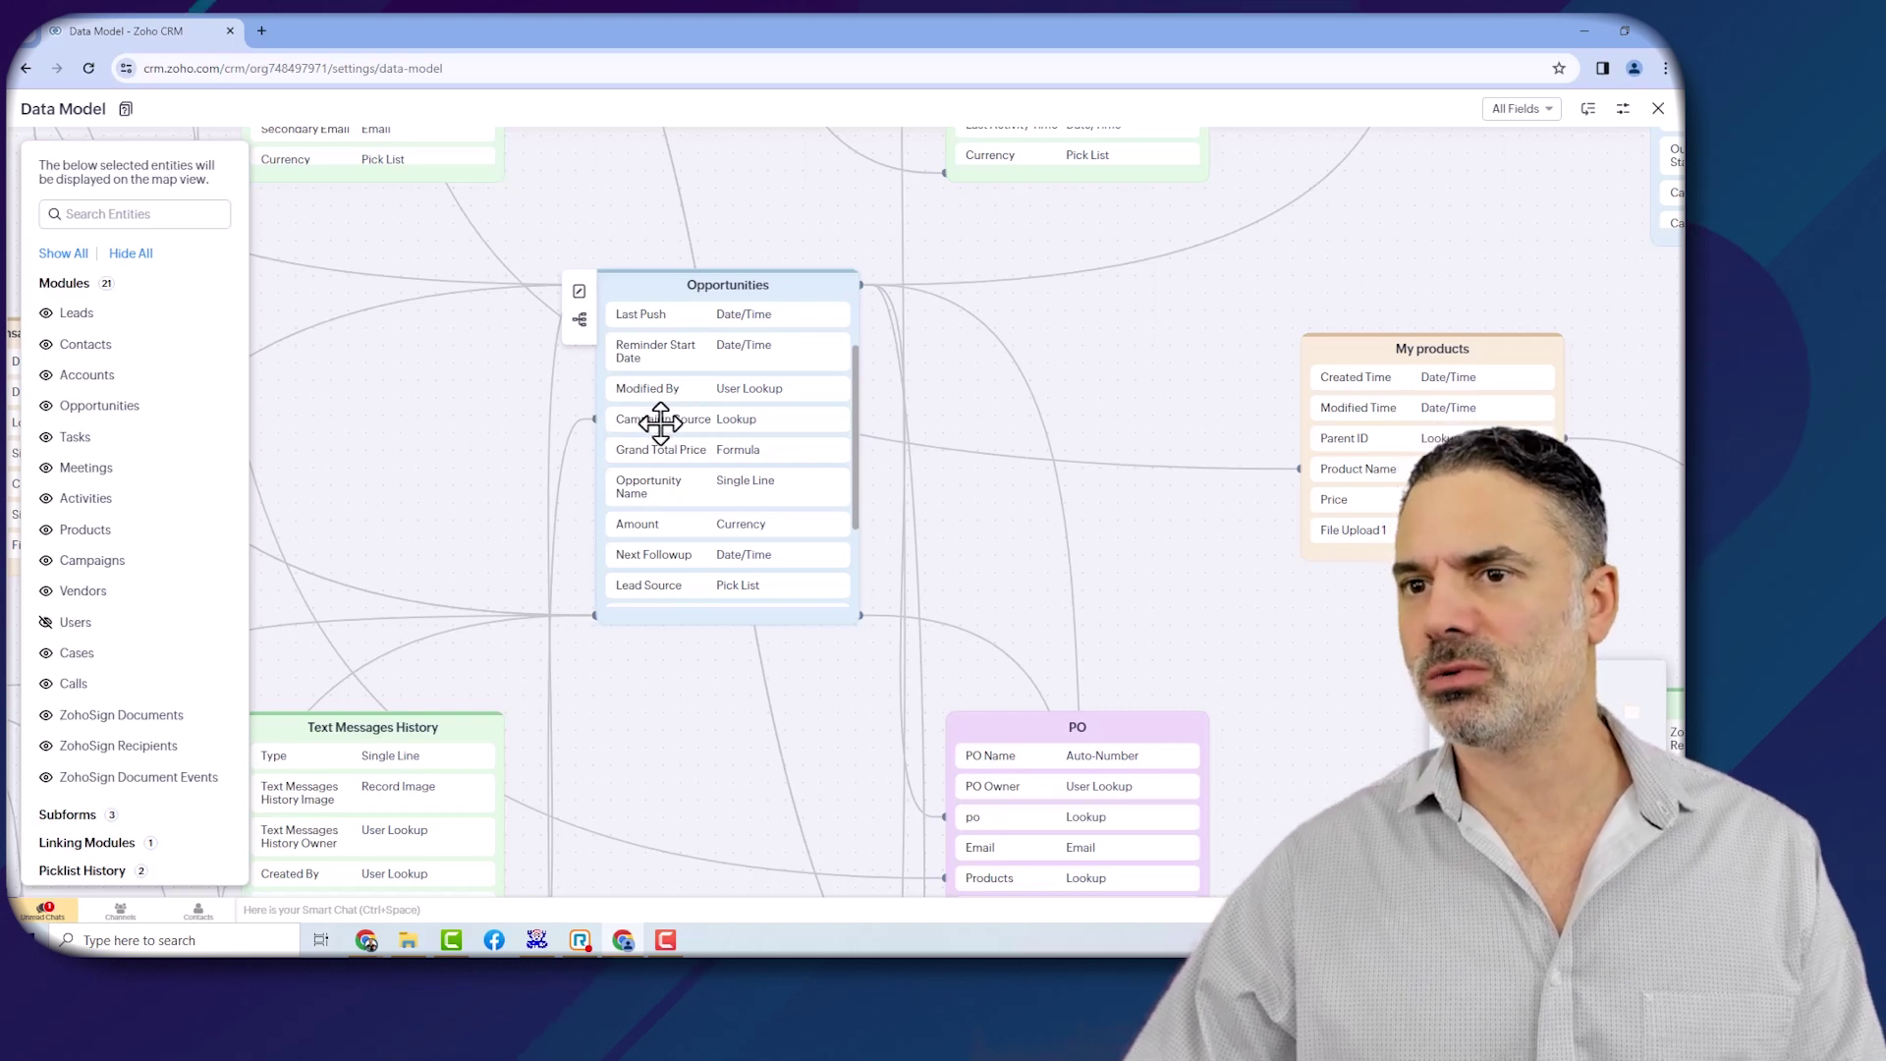
Pan across Stage History, Campaigns, Vendors and ZohoSign Documents, then back to Opportunities
left_click_drag(698, 294, 885, 285)
scroll(672, 740, "down", 8)
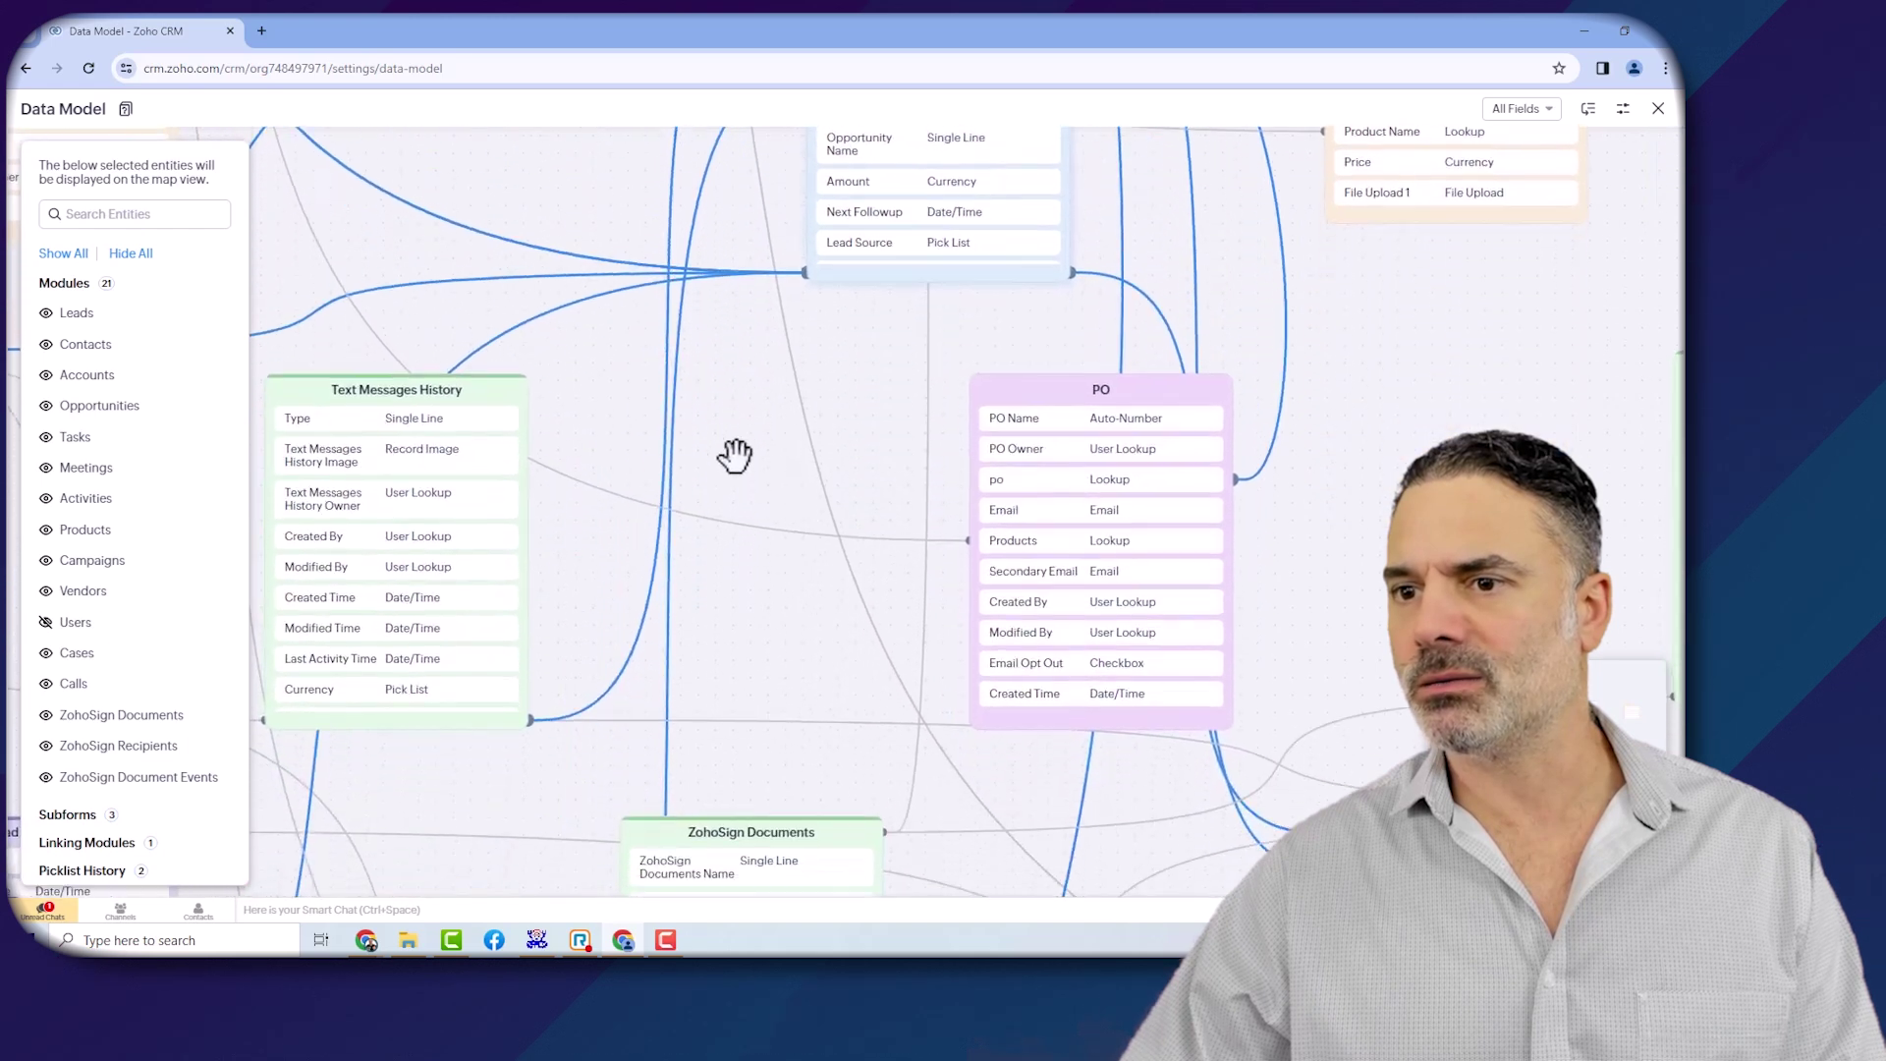
left_click_drag(741, 475, 716, 170)
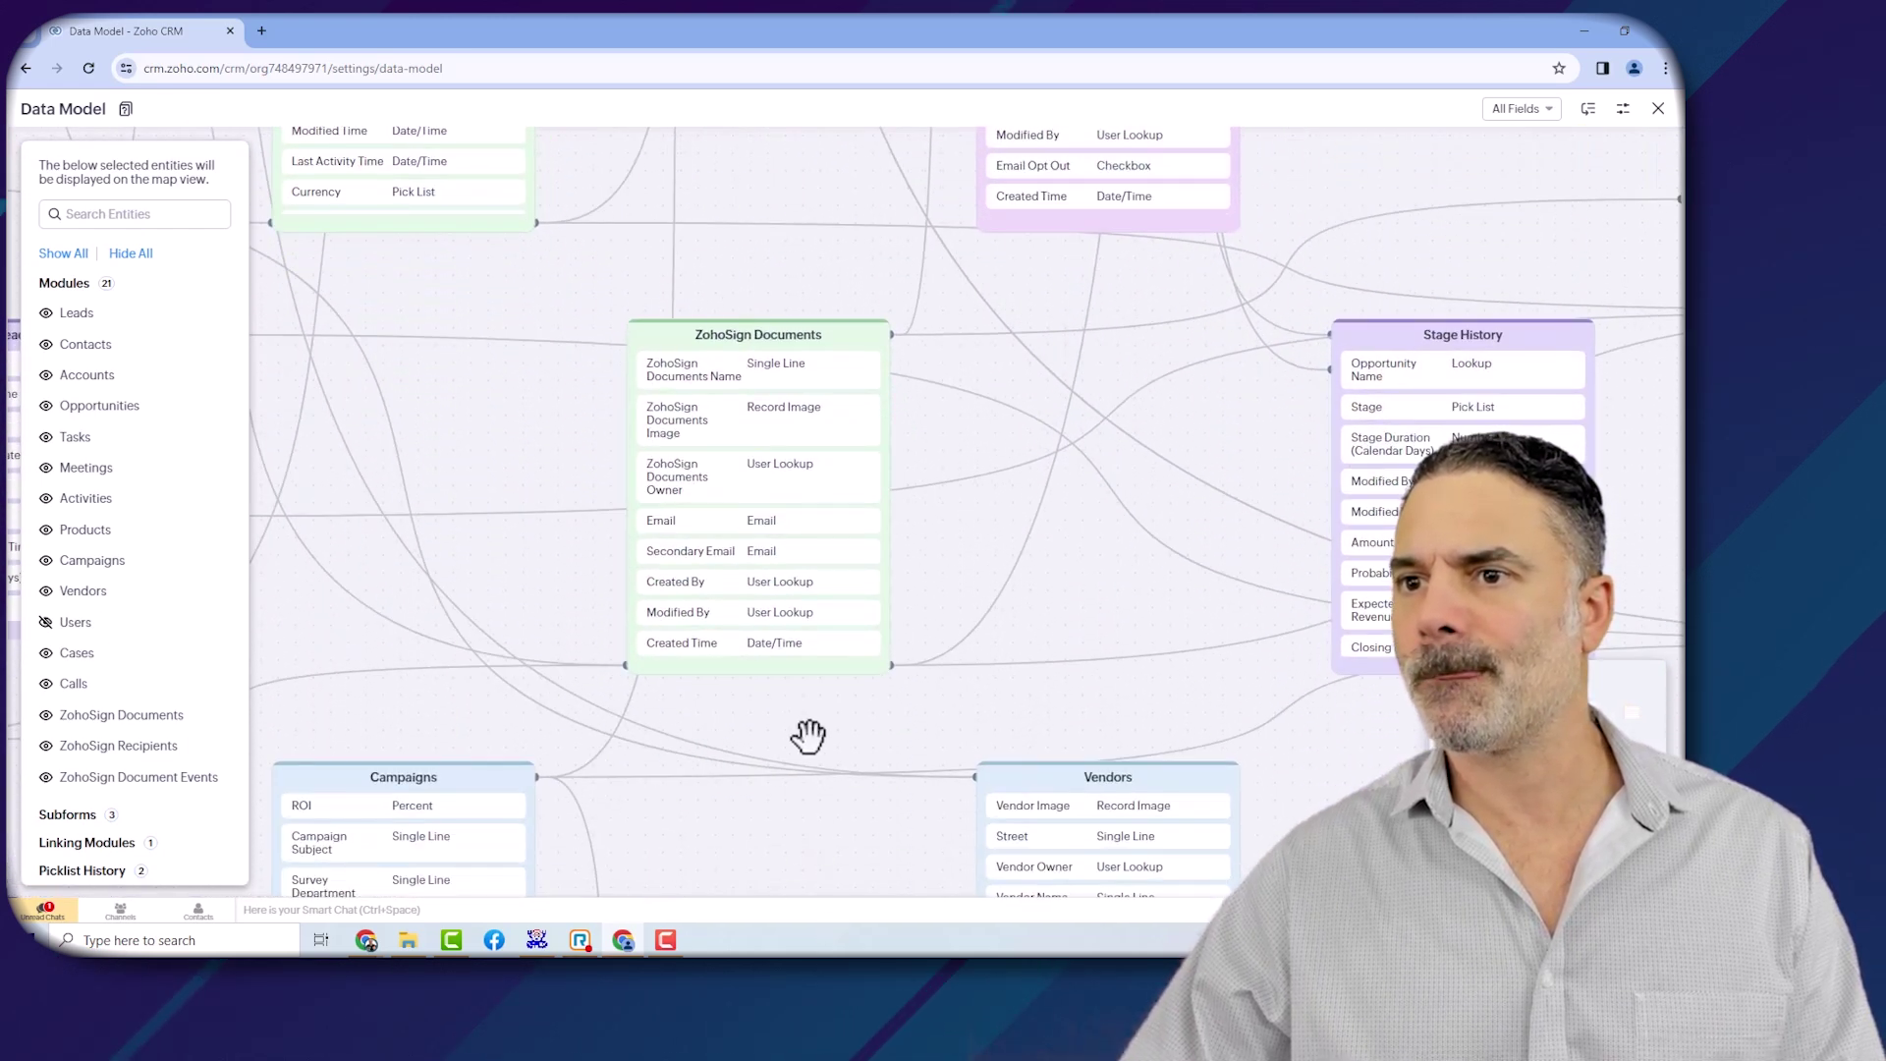
scroll(793, 748, "up", 2)
left_click_drag(763, 476, 779, 729)
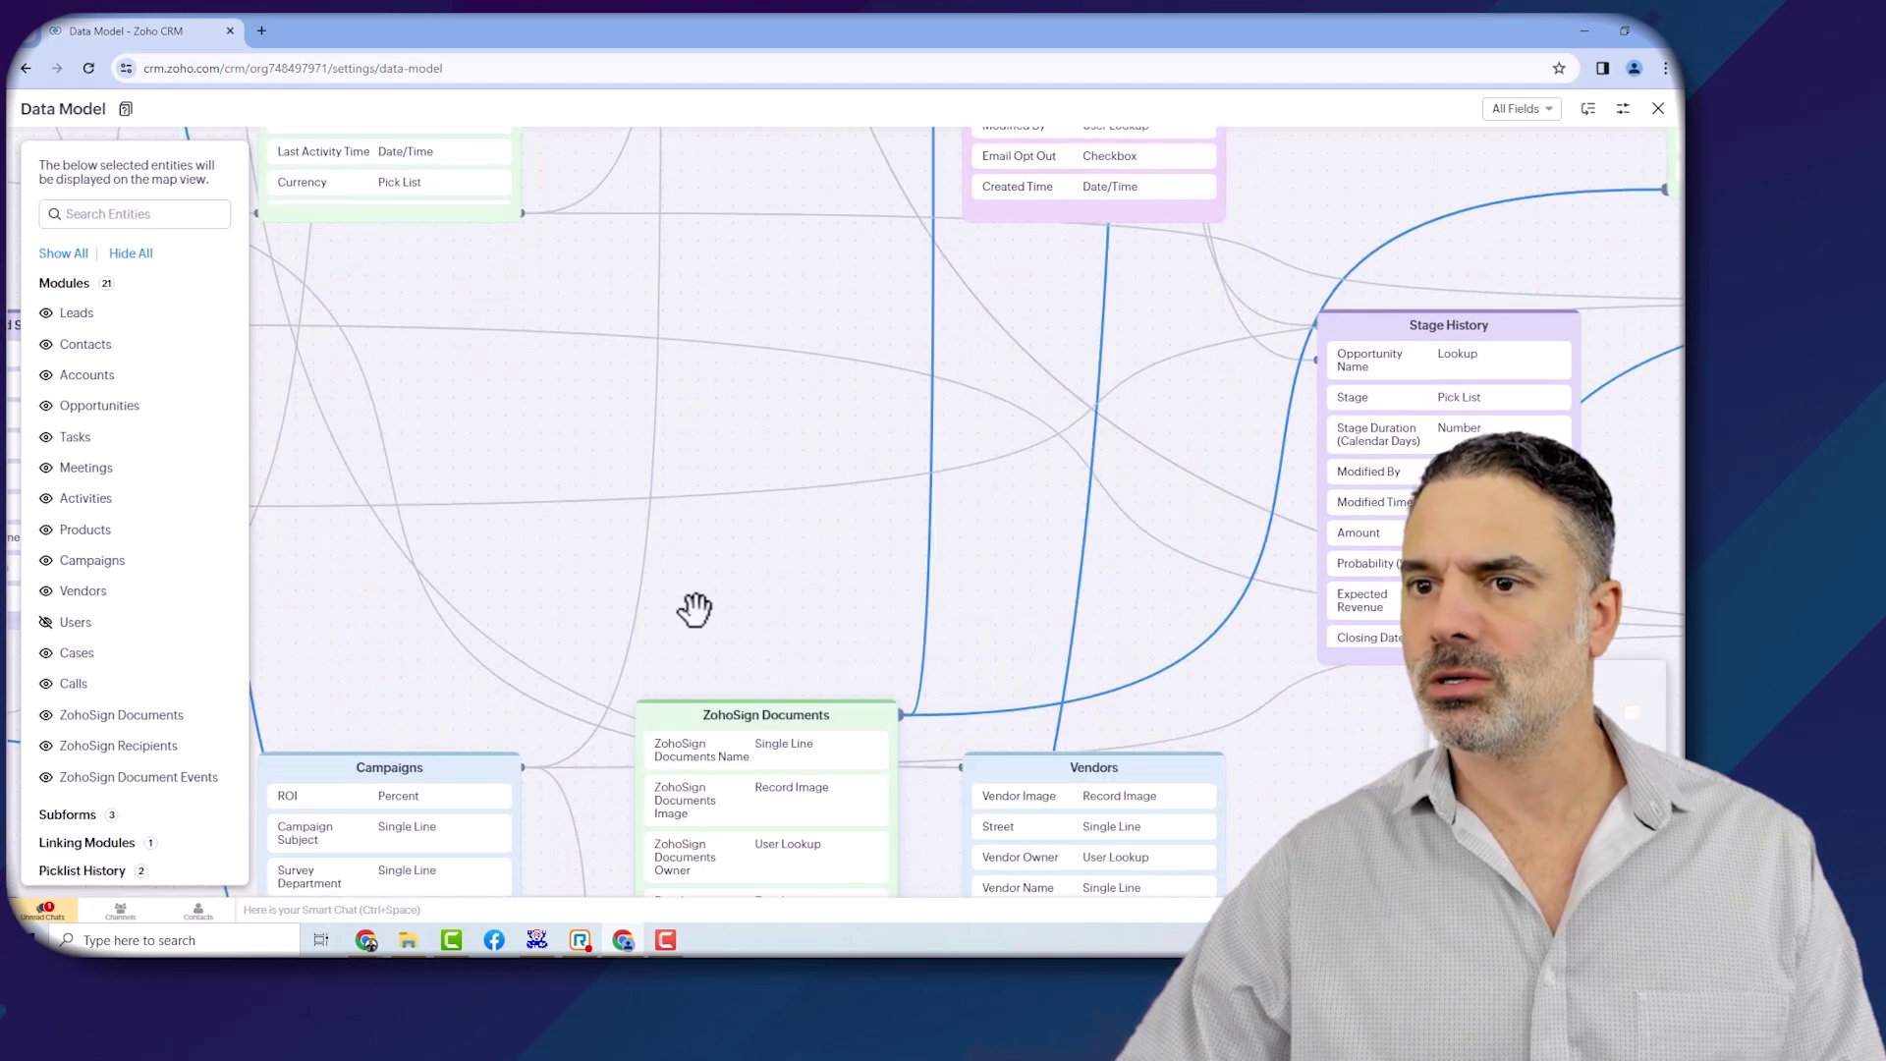
left_click_drag(694, 609, 716, 433)
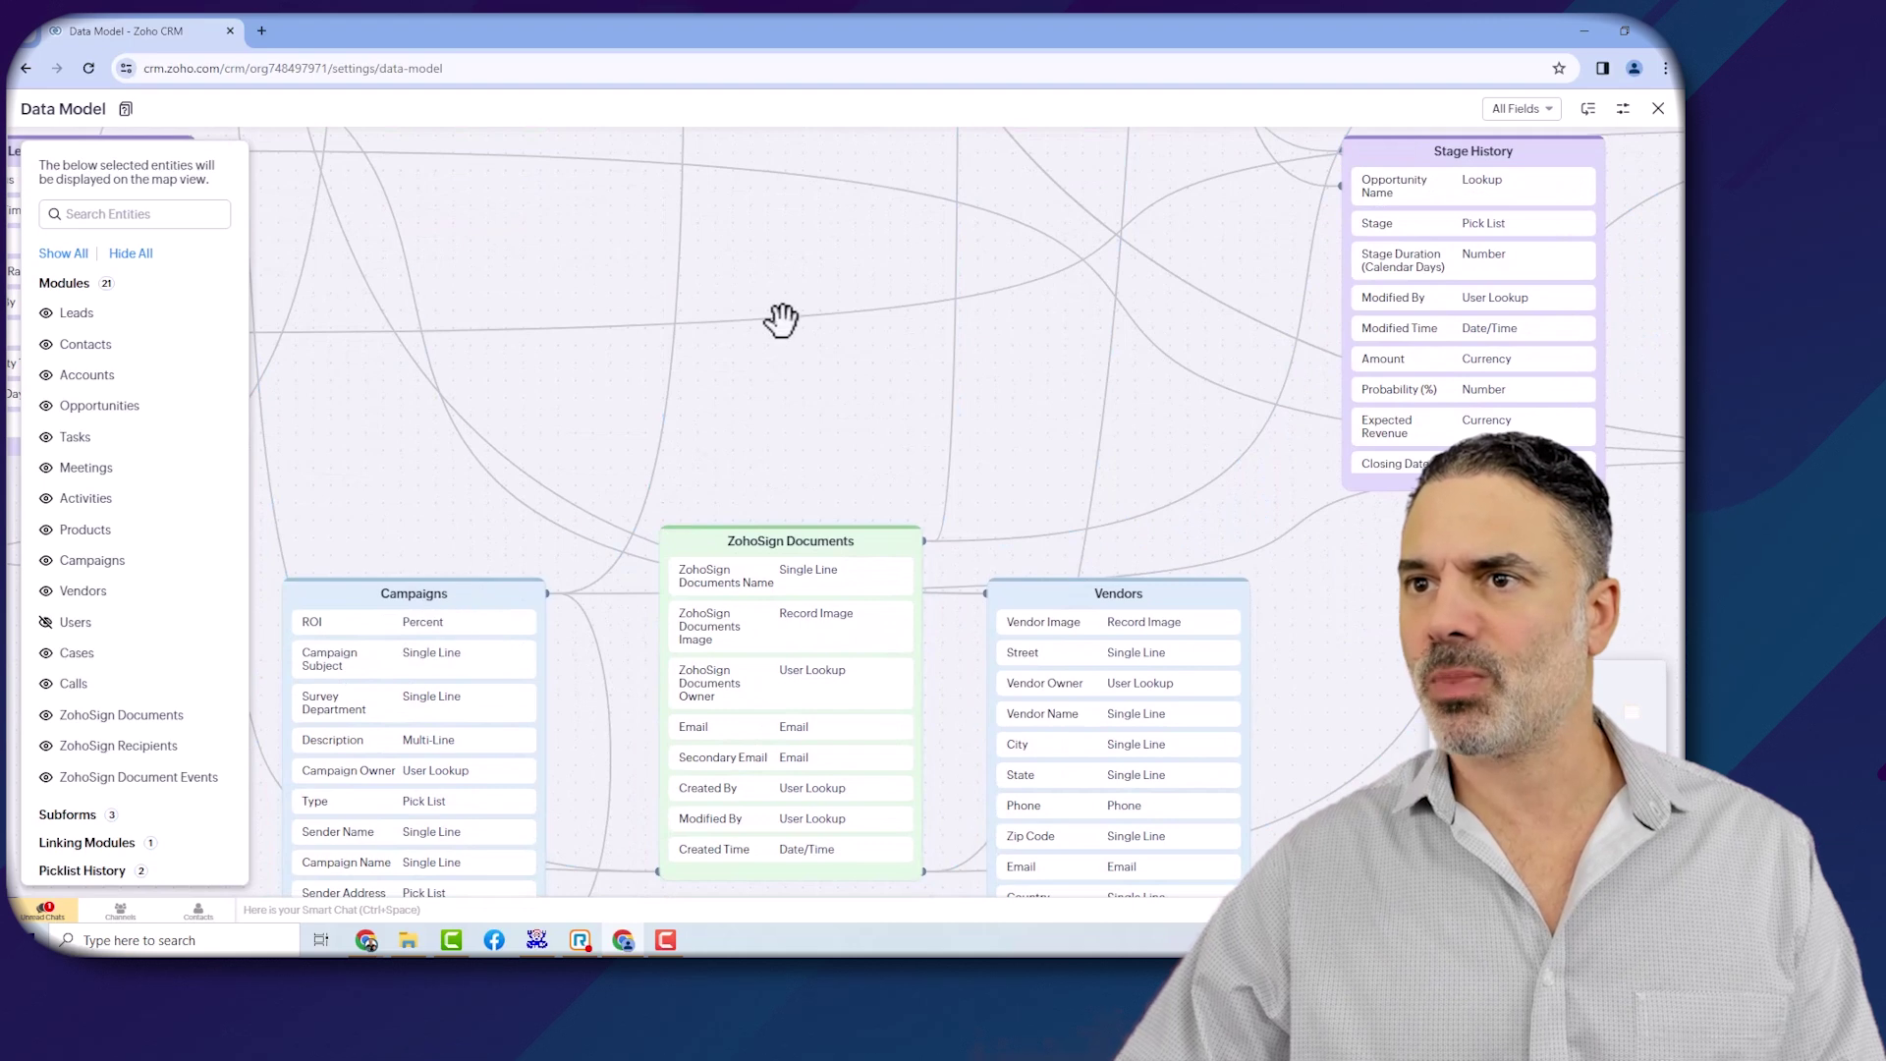
scroll(779, 321, "up", 7)
left_click_drag(678, 233, 703, 547)
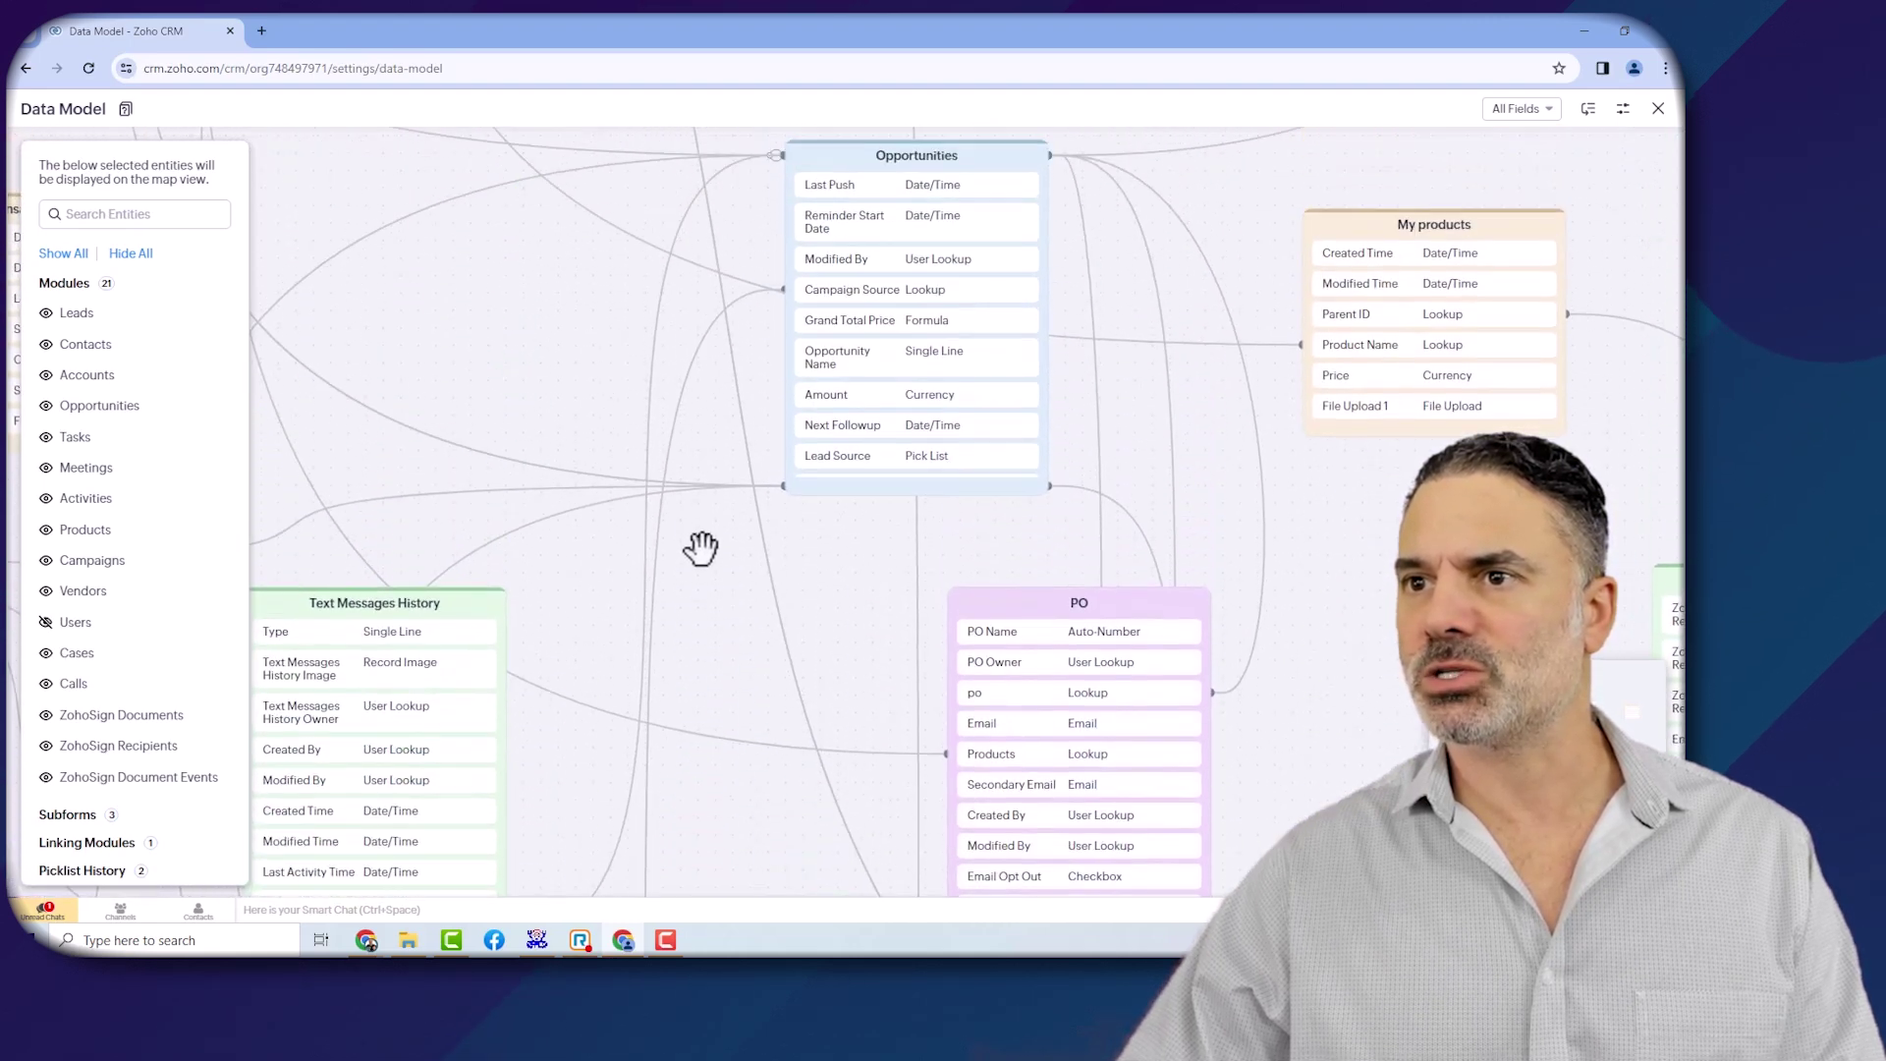
Highlight the Campaign Source relationship line from Opportunities and follow it down
left_click(708, 328)
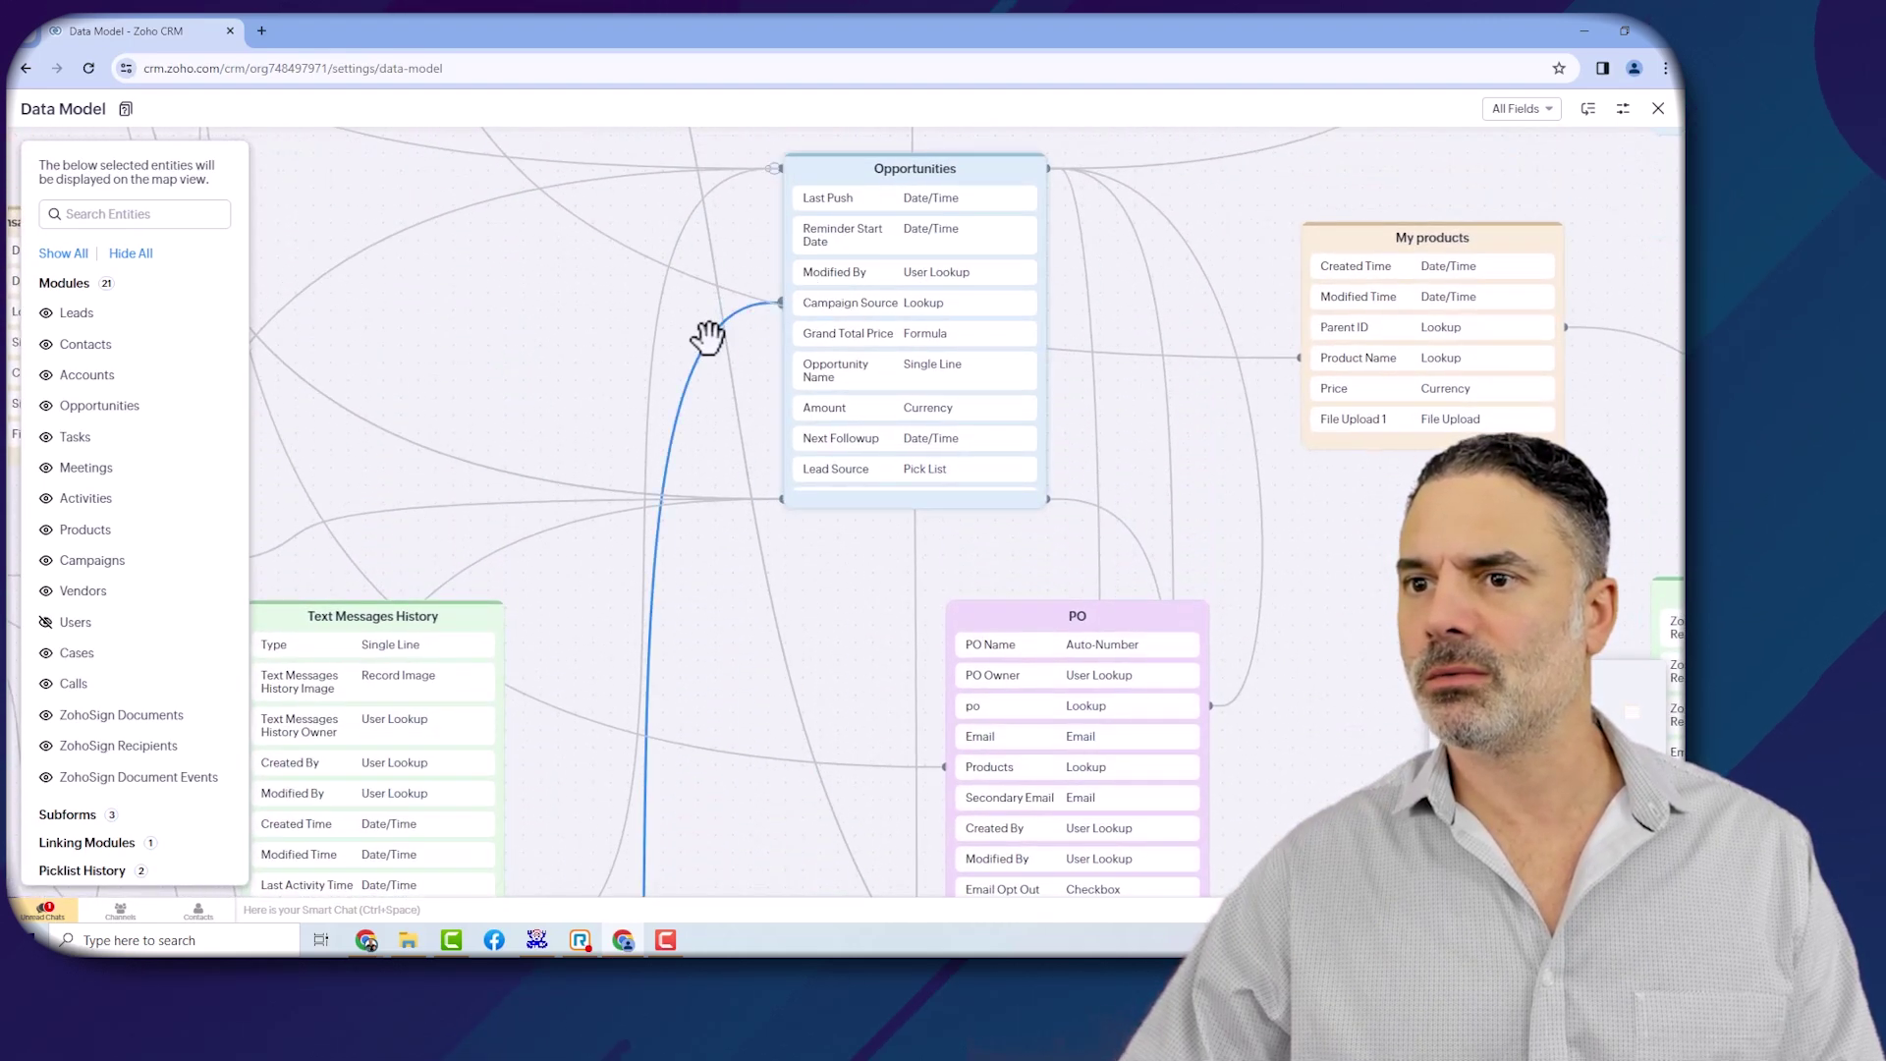
scroll(743, 593, "down", 4)
scroll(743, 607, "down", 10)
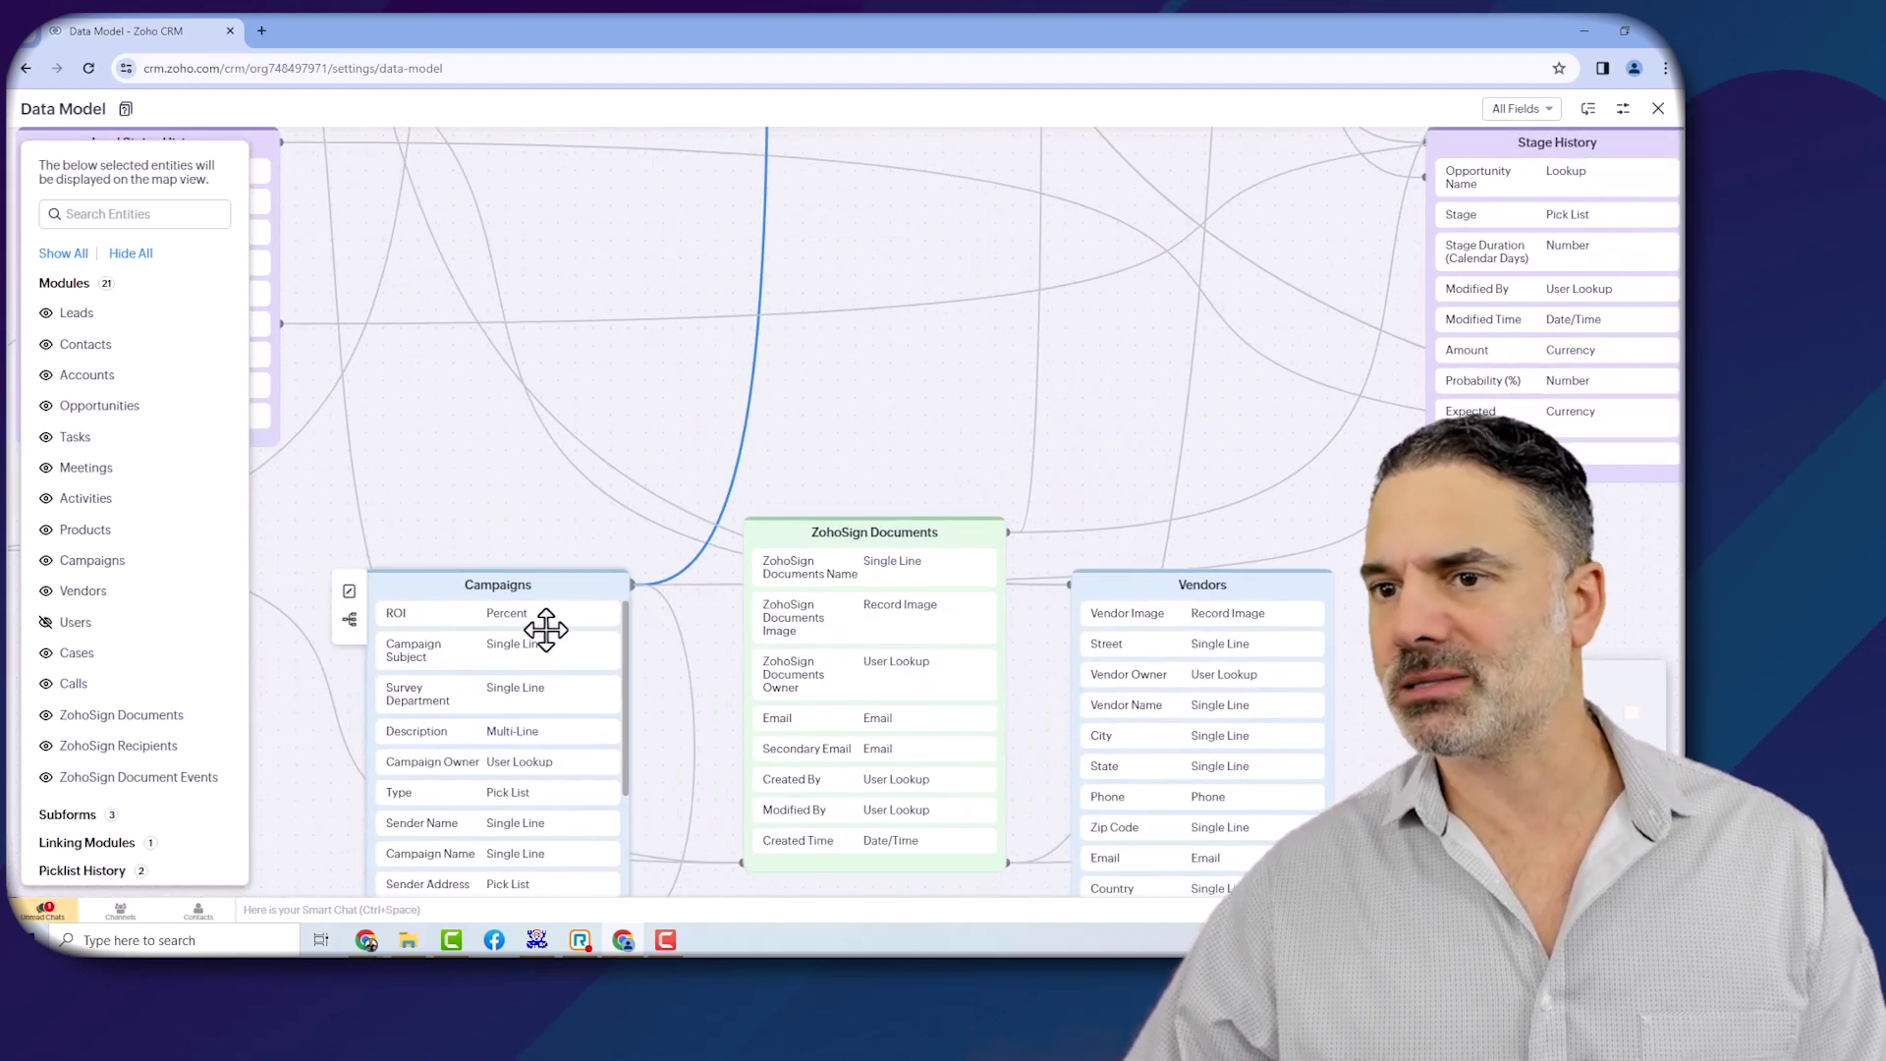
Scroll the Campaigns card to Parent Campaign and highlight its self-referencing lookup line
left_click_drag(652, 674, 666, 406)
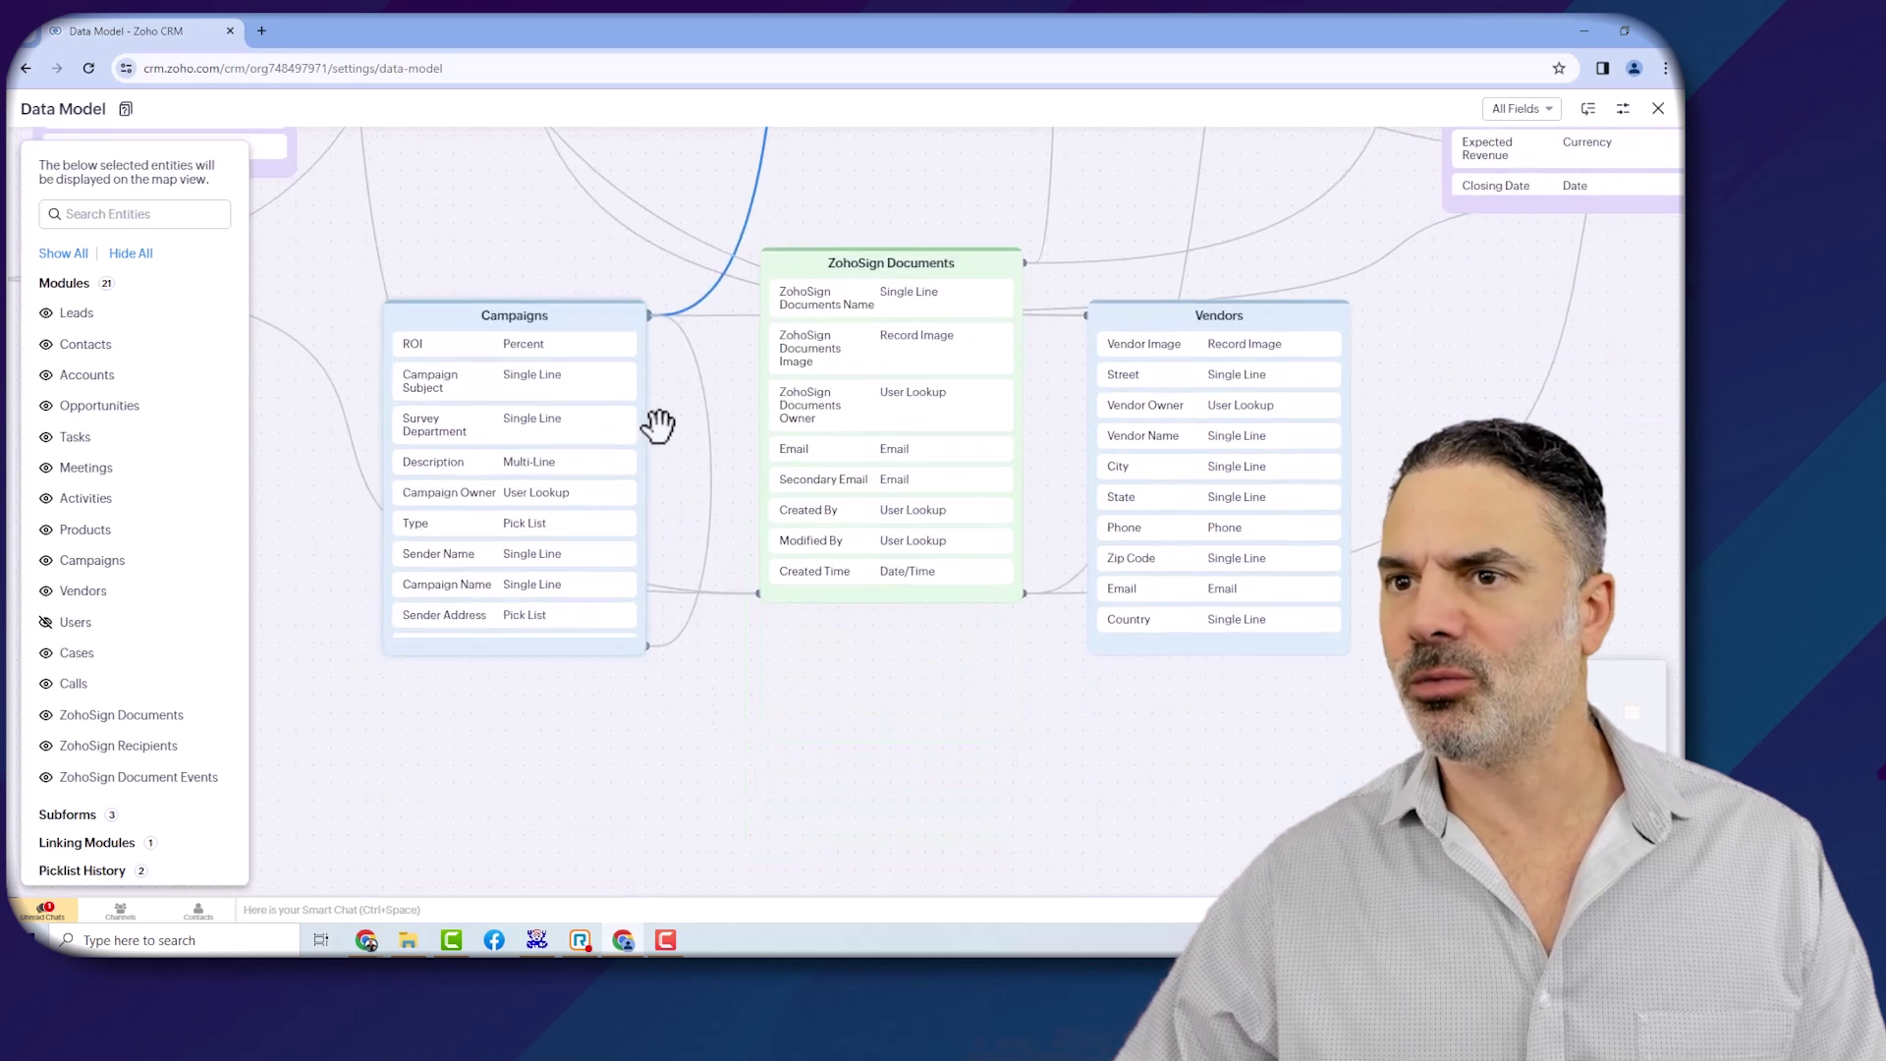
scroll(641, 394, "down", 5)
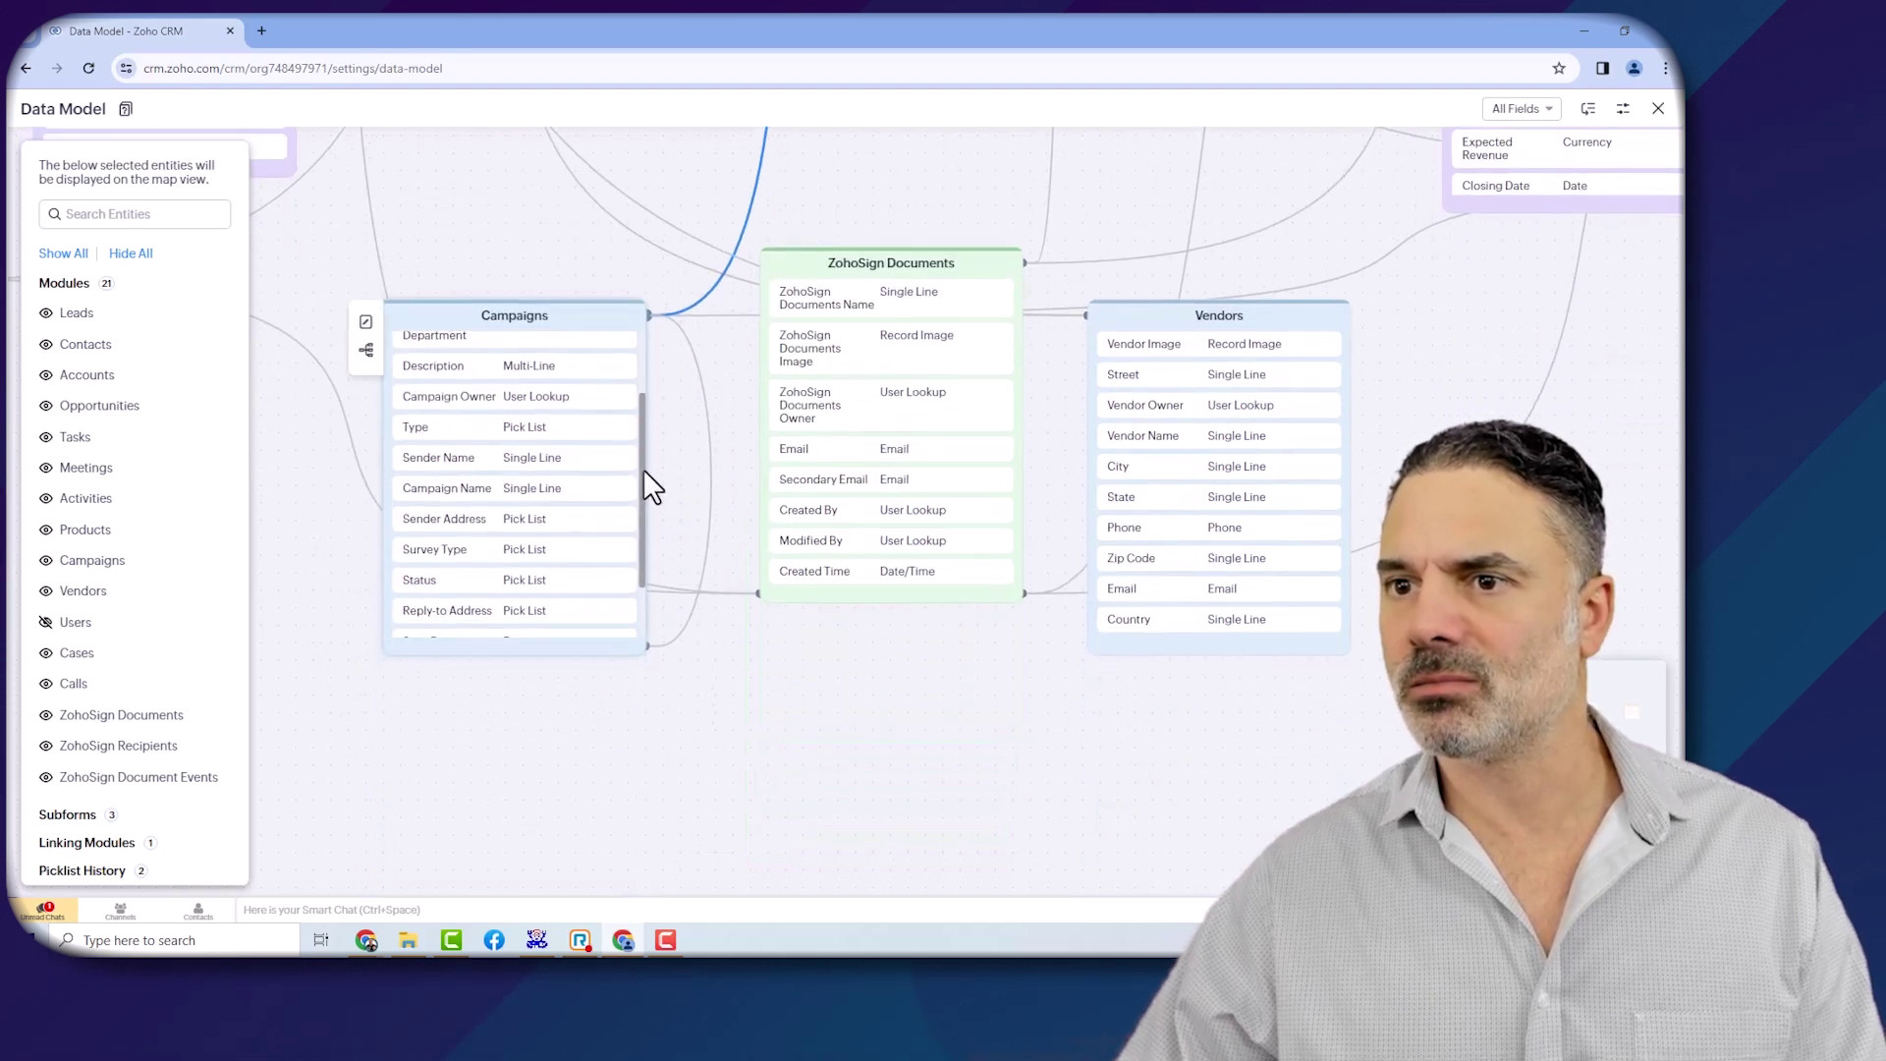
scroll(640, 531, "down", 6)
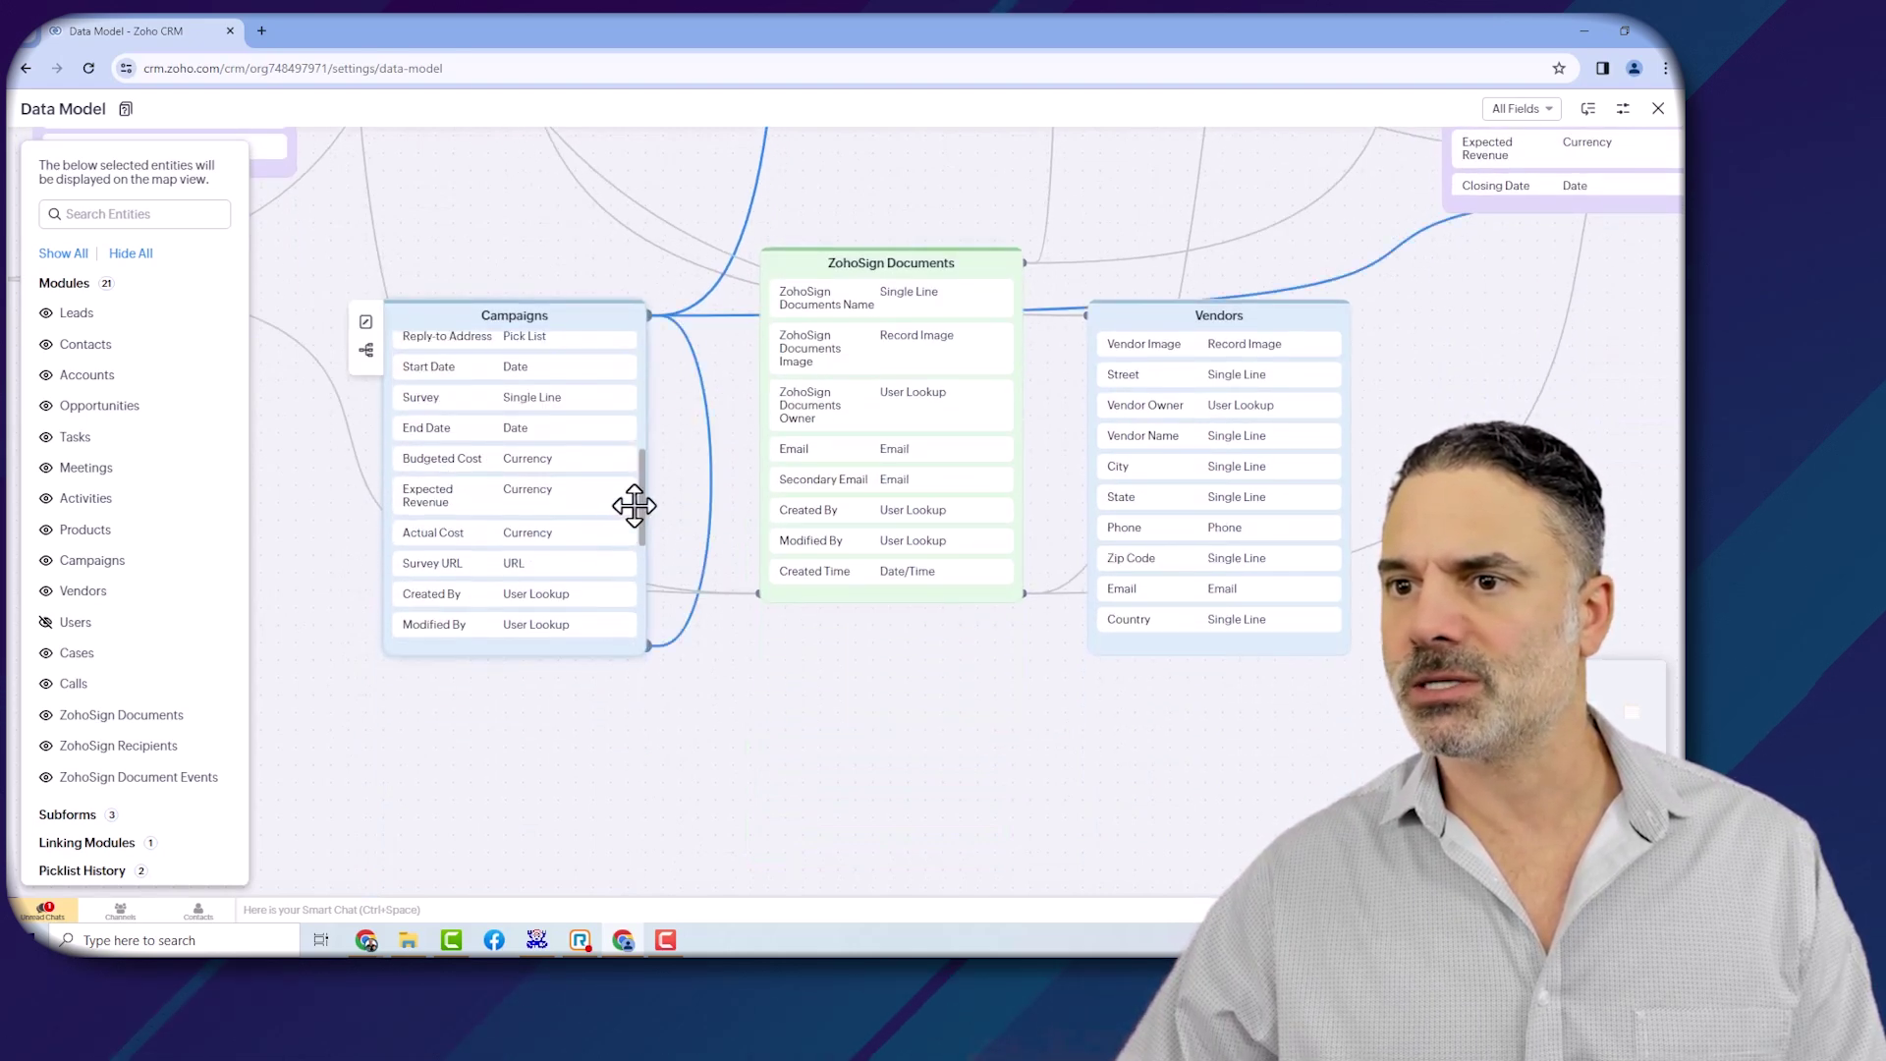
scroll(643, 545, "down", 5)
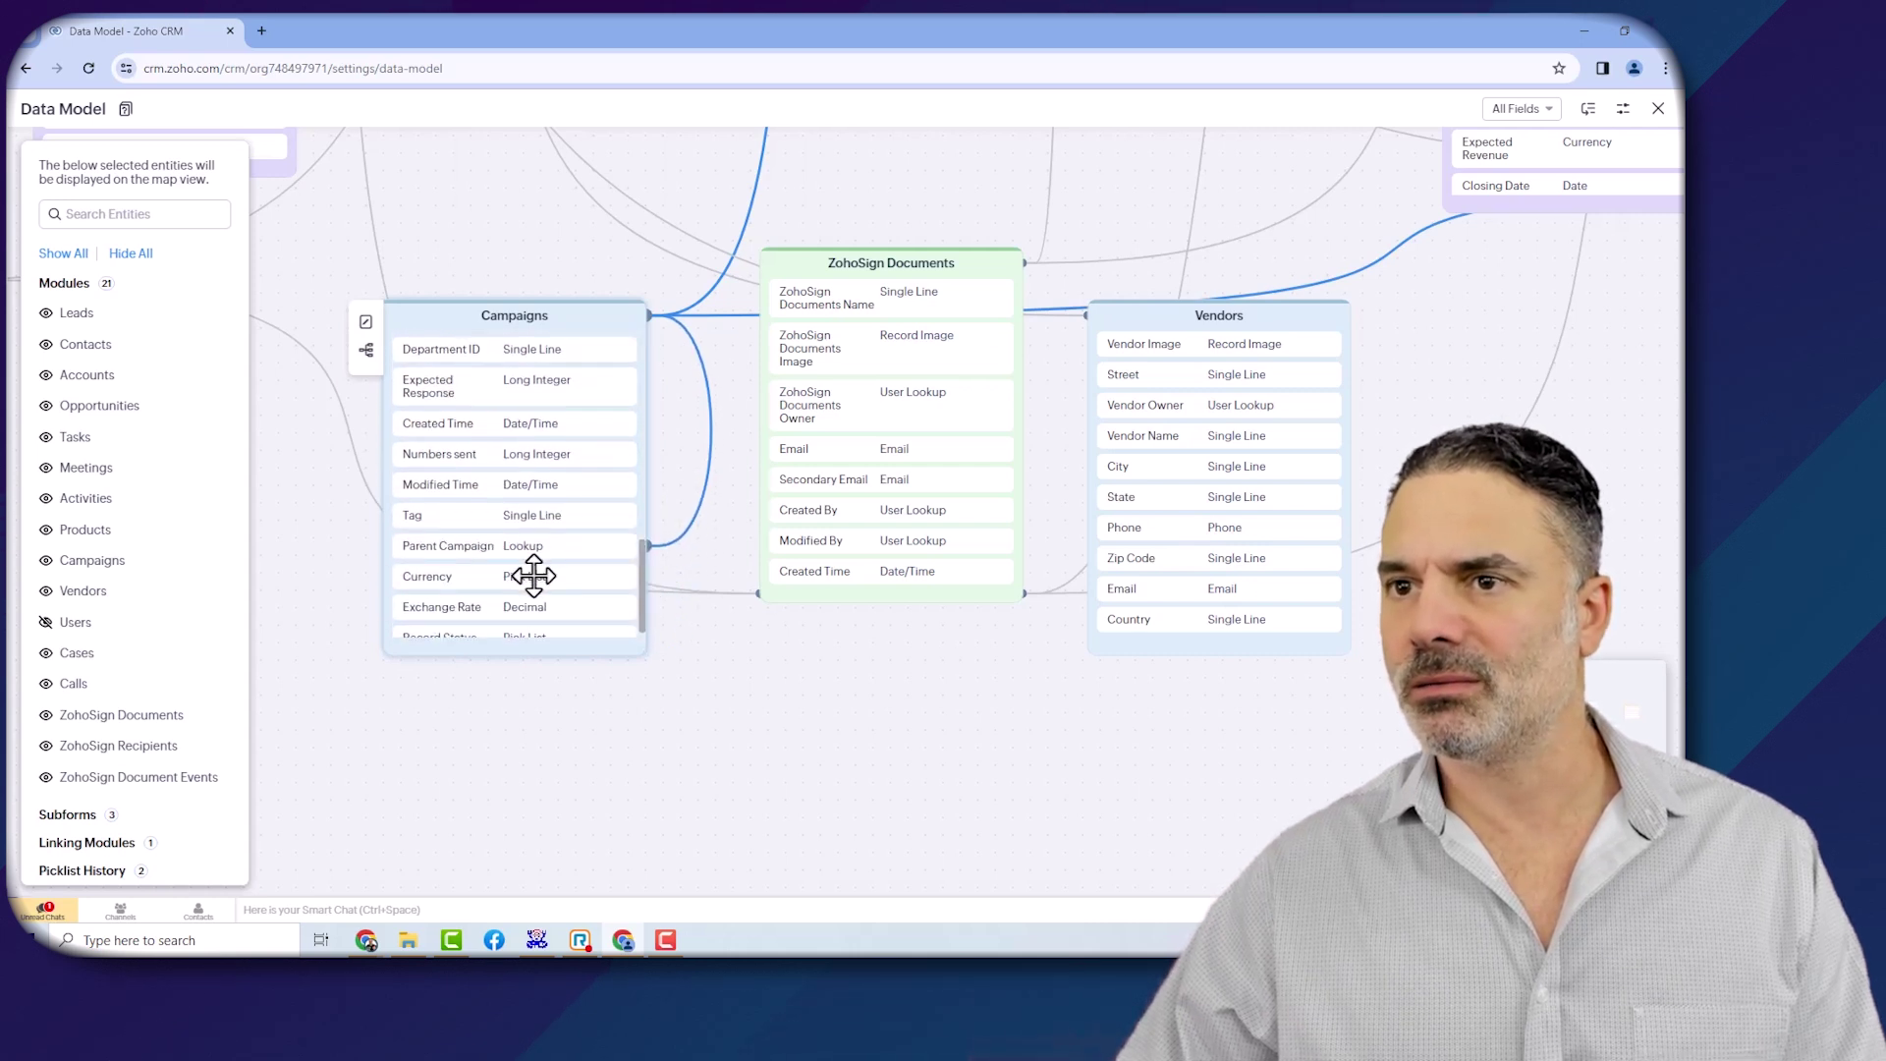
left_click(703, 437)
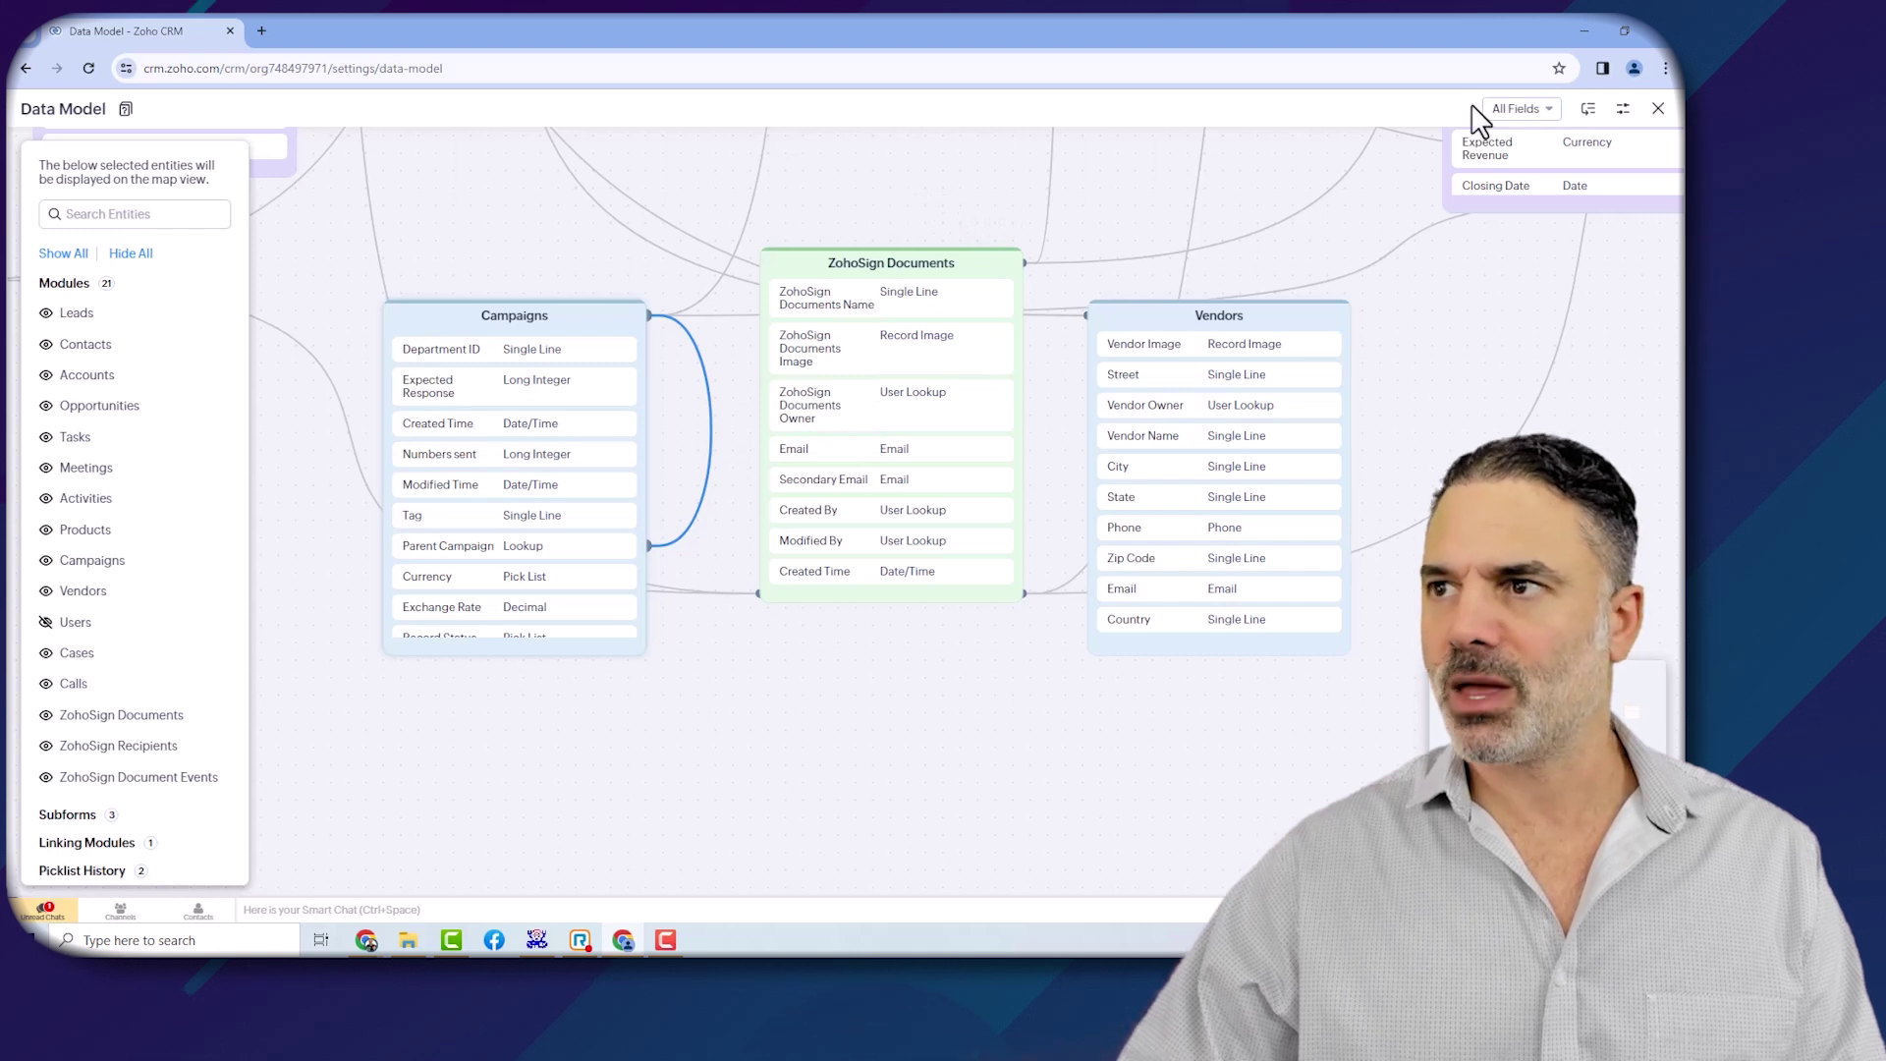
Filter the map to Lookup fields, then pan to Opportunities, My products and Lead Status History
left_click(1539, 116)
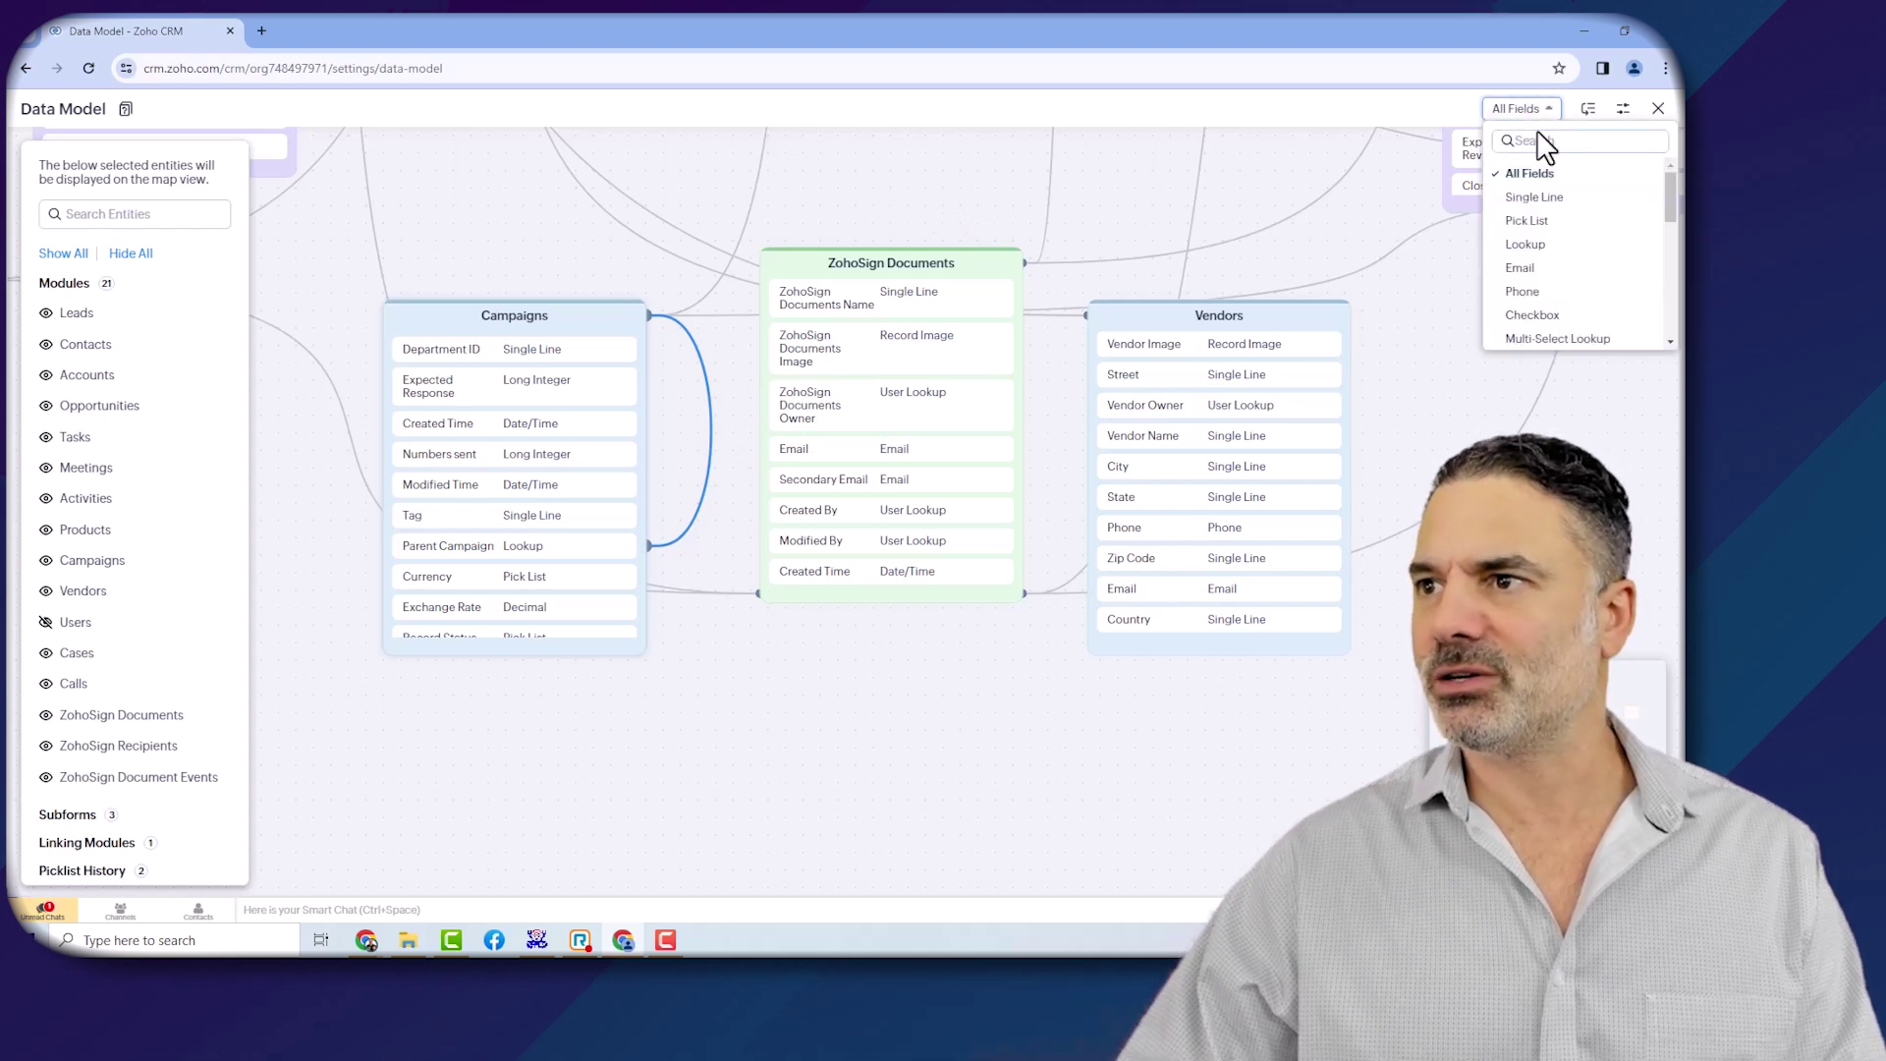
left_click(1560, 244)
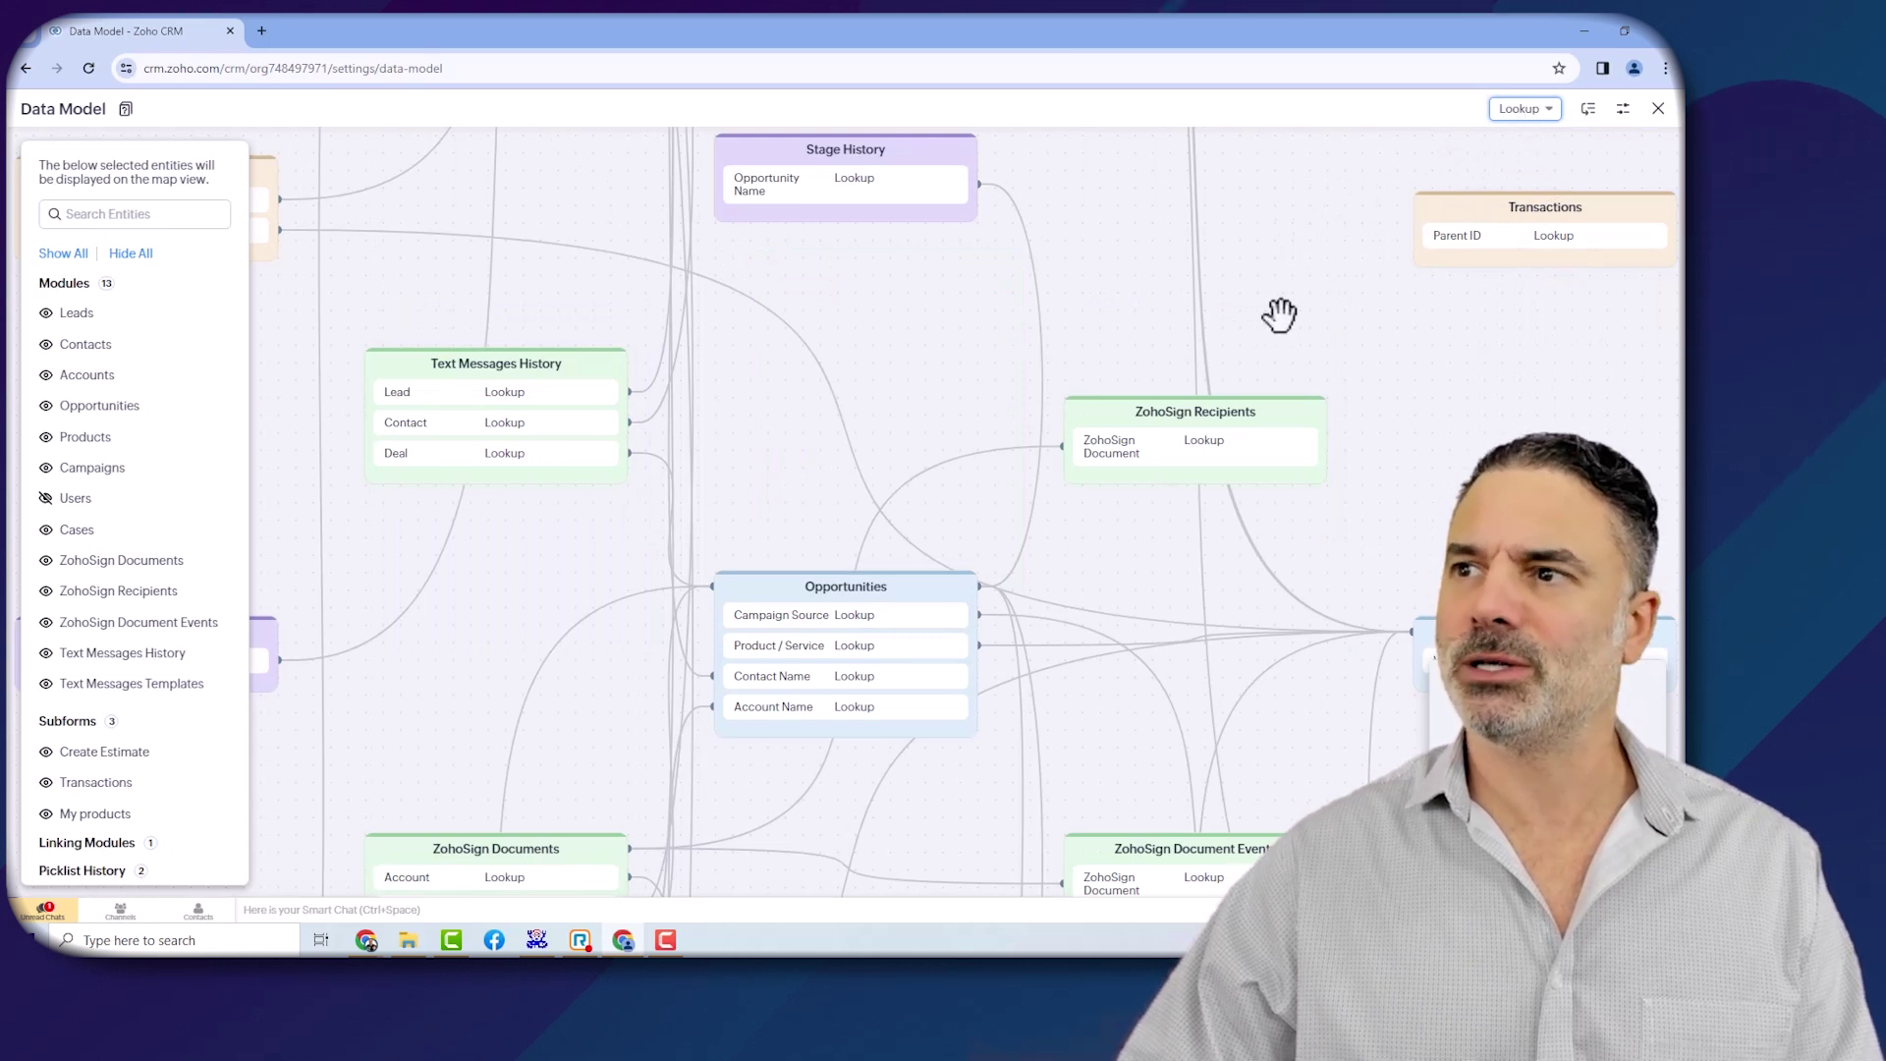
left_click_drag(1280, 315, 1305, 383)
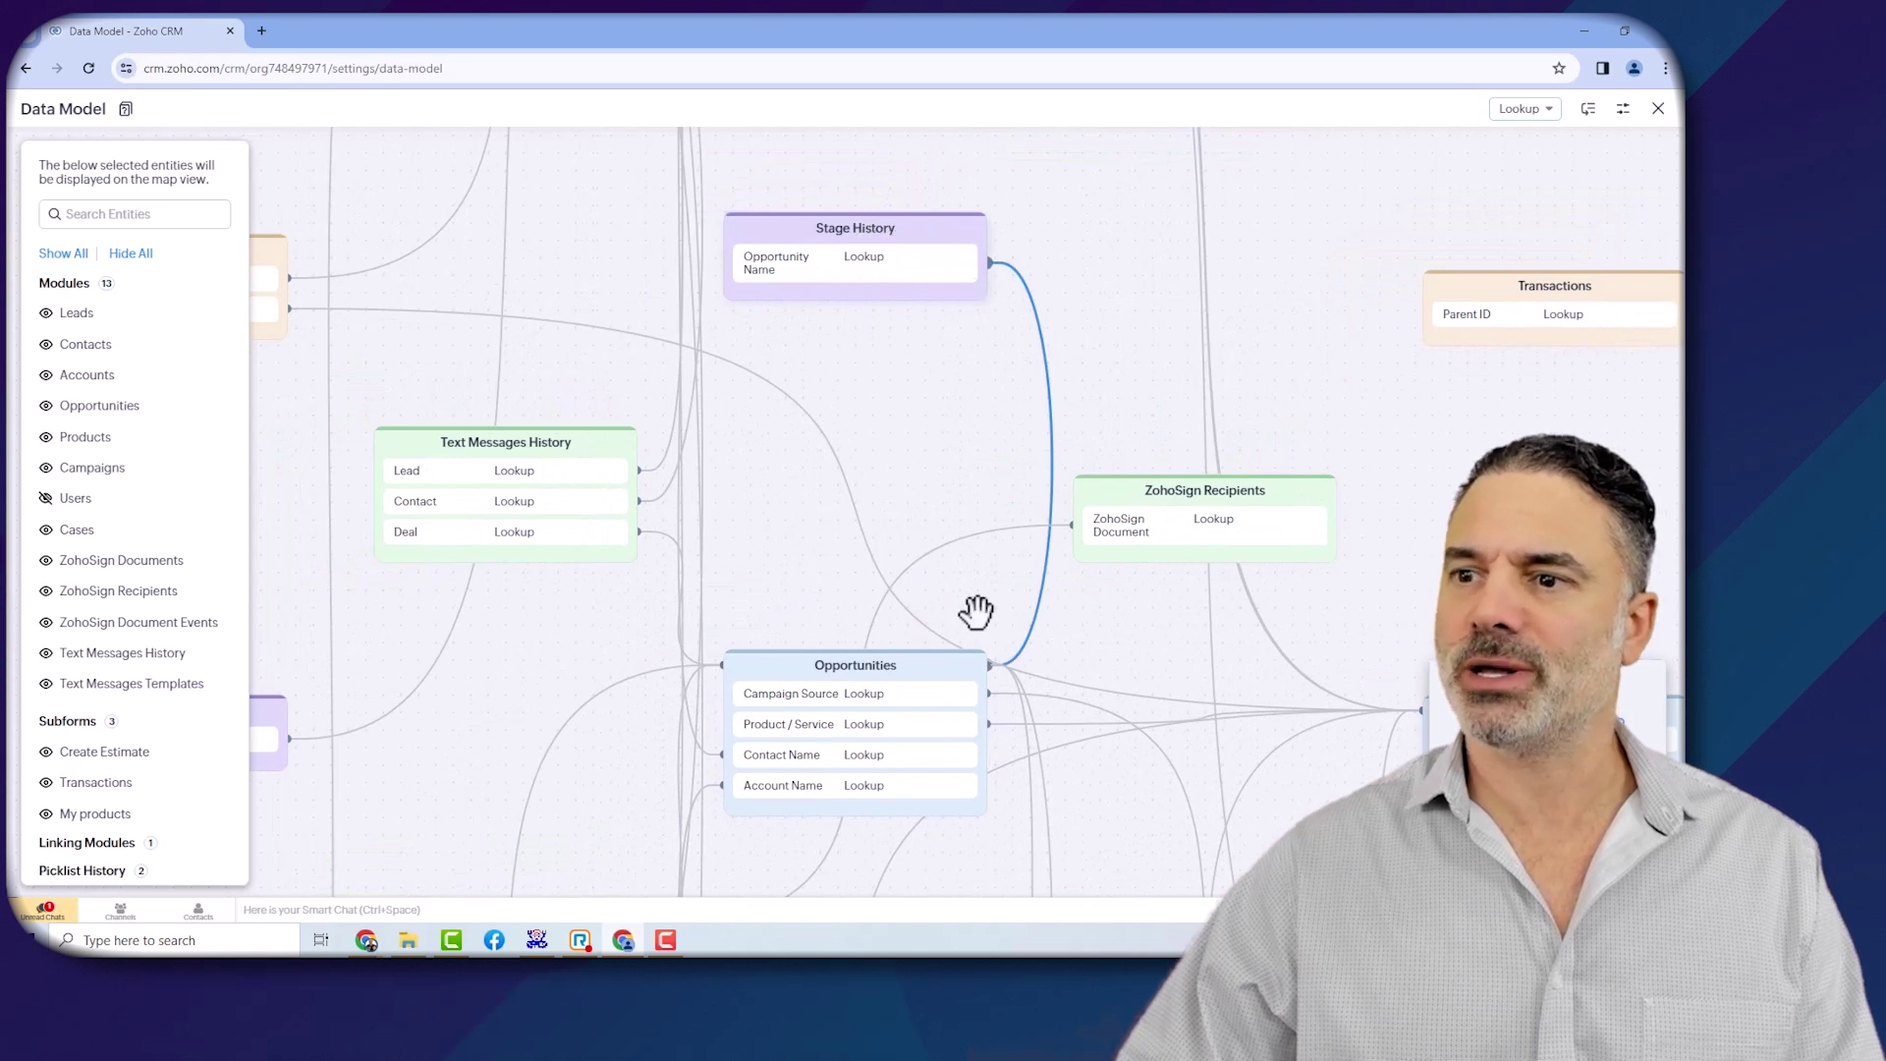
left_click_drag(940, 680, 841, 669)
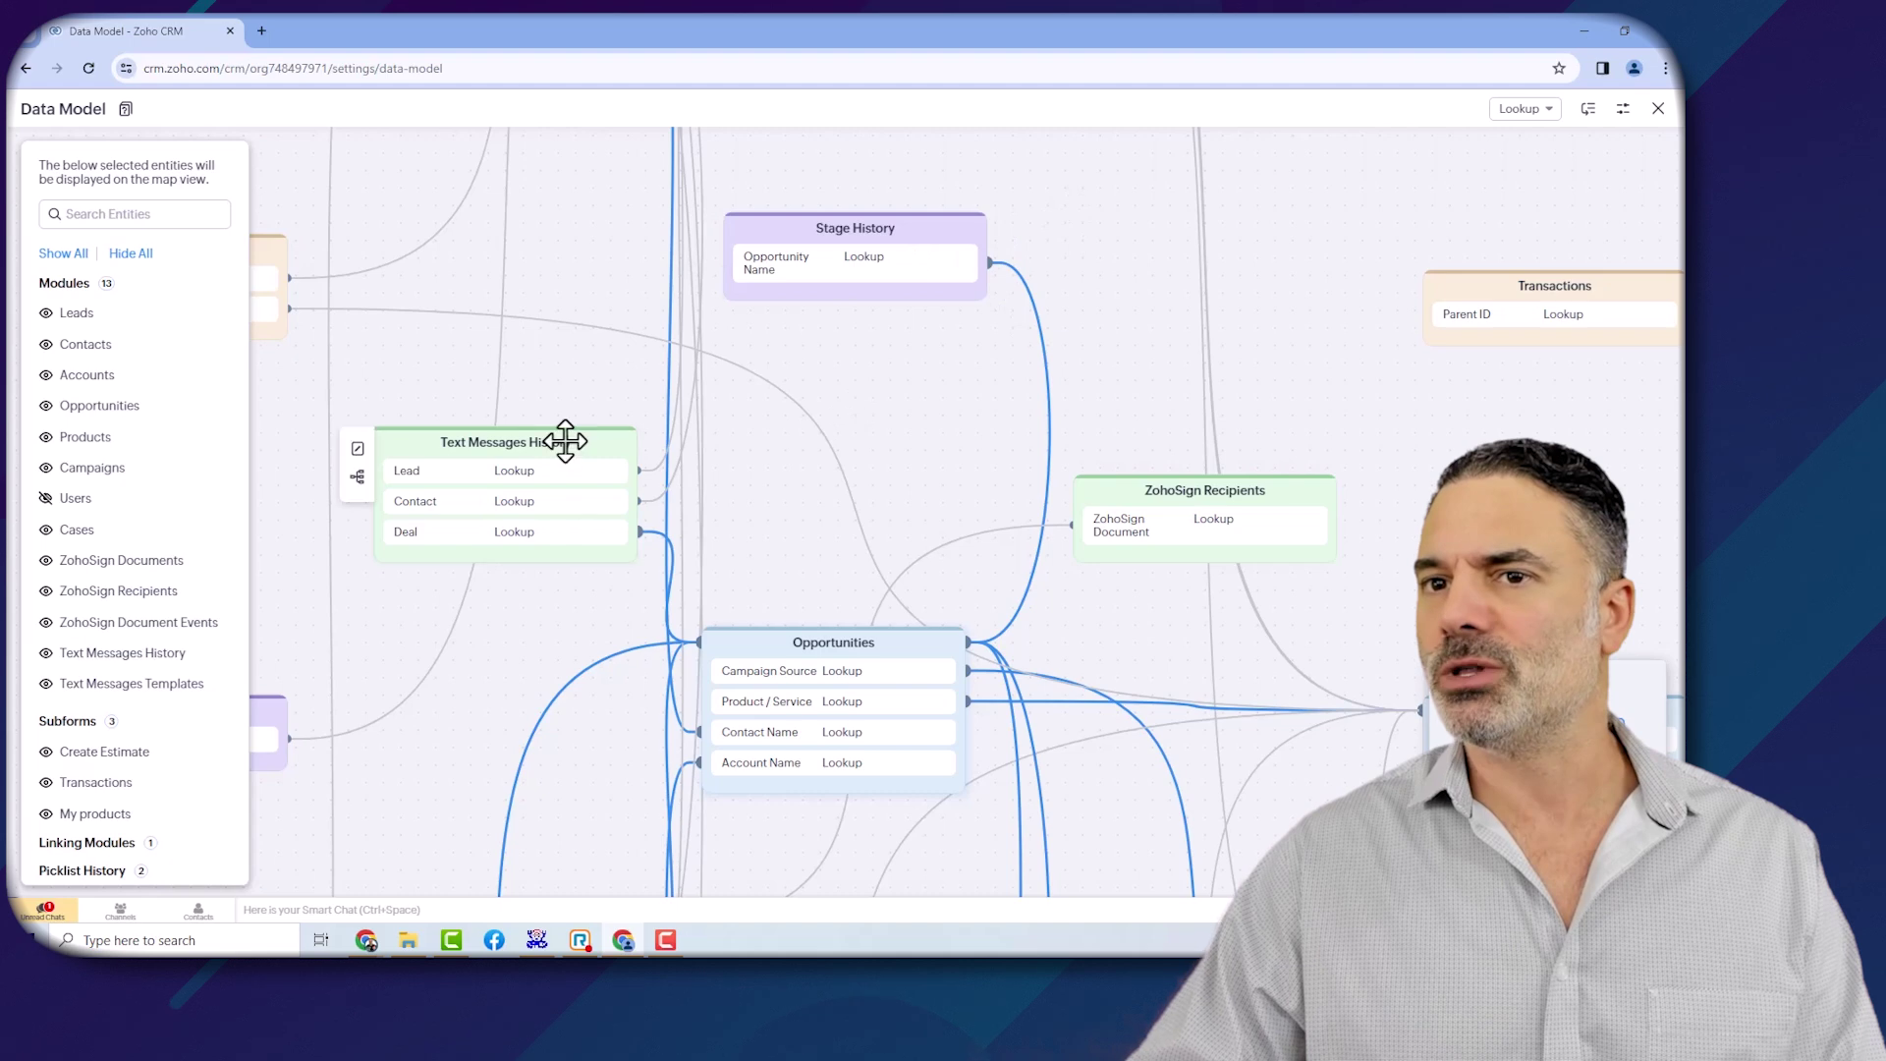
left_click_drag(608, 332, 1029, 311)
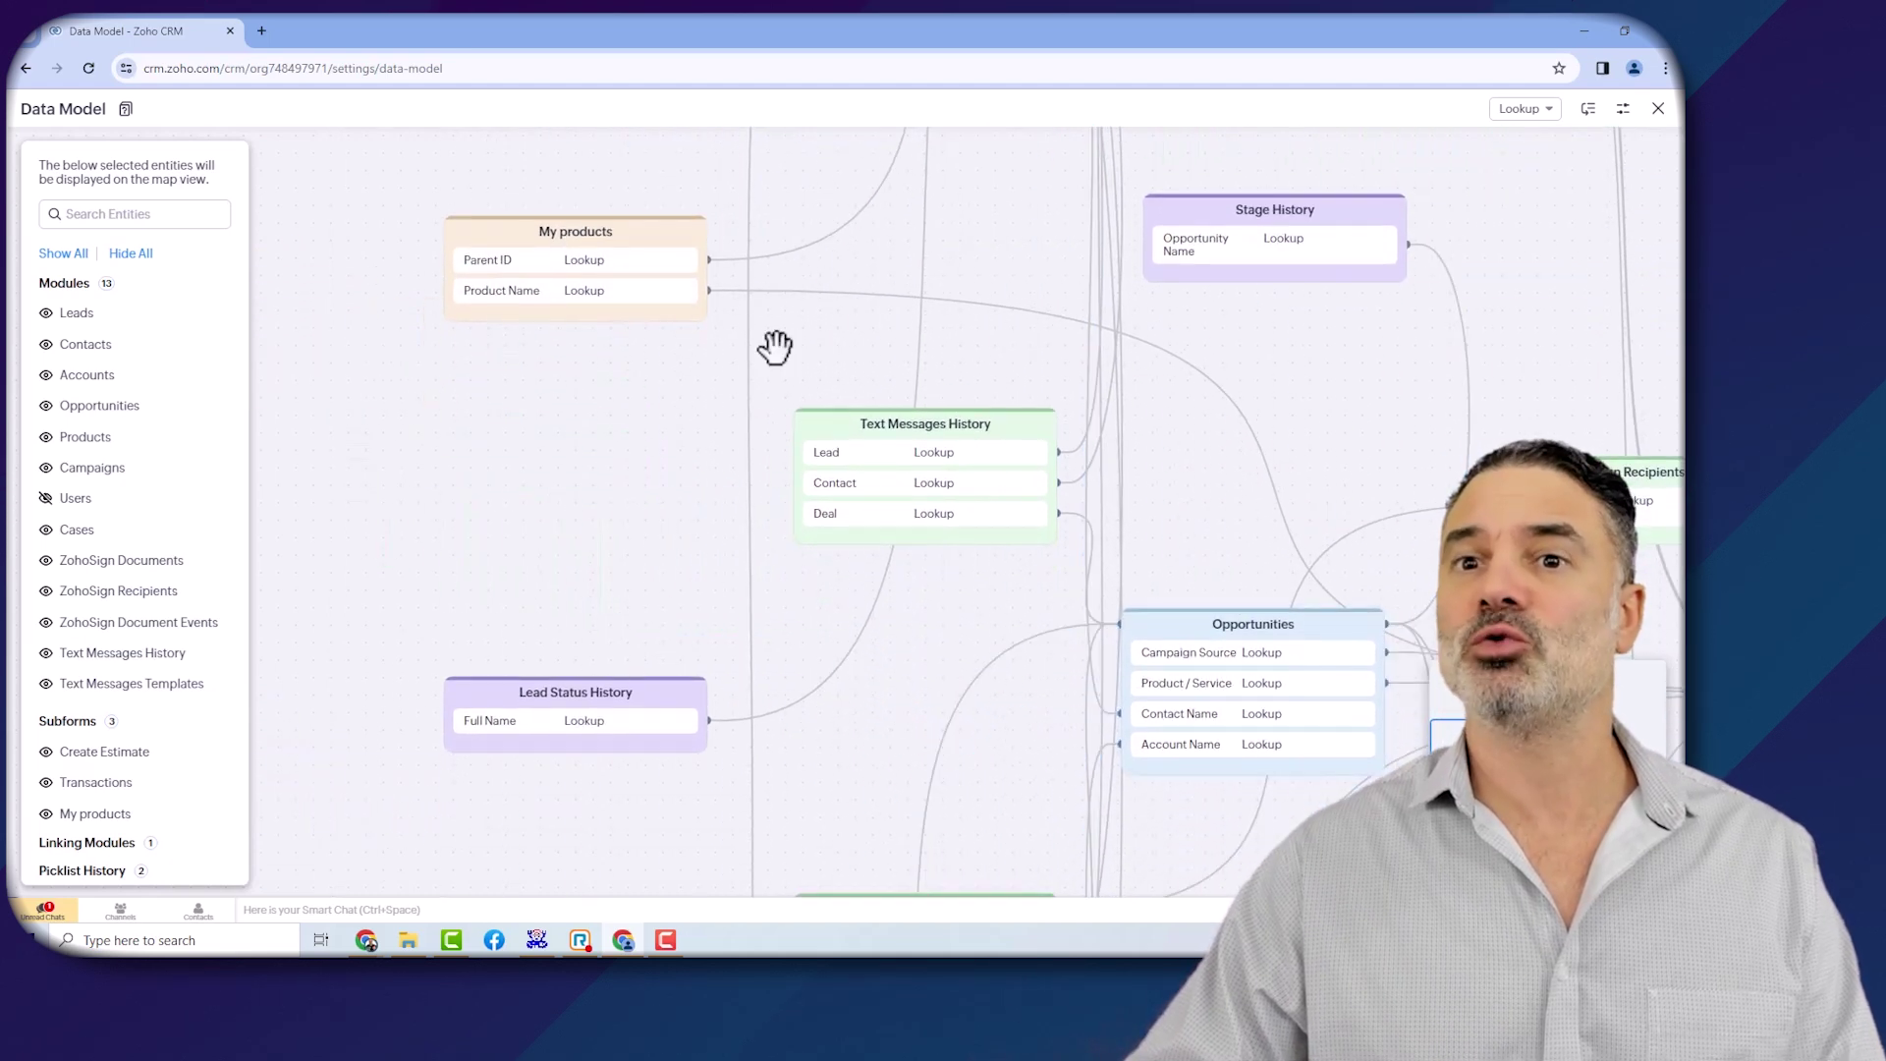
Jump to Leads, then Contacts, and pan to the Text Messages Templates and History cards
left_click(82, 314)
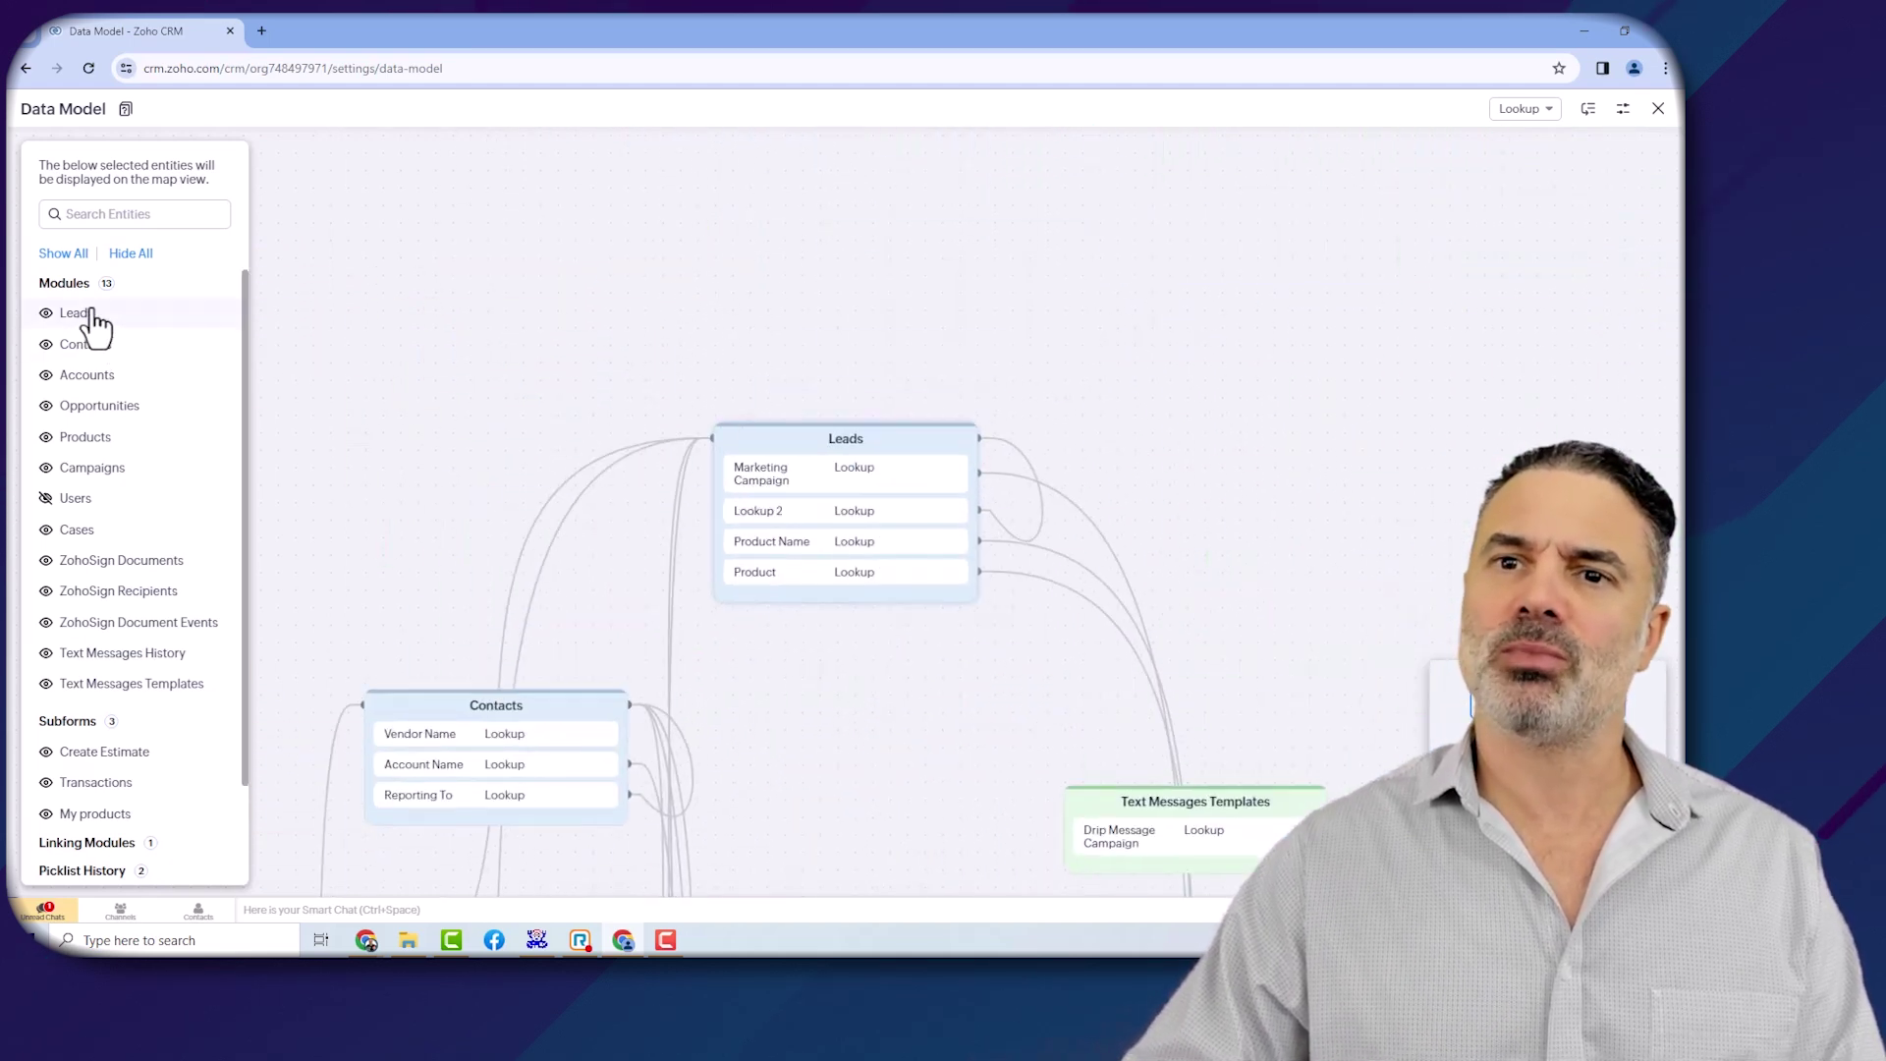
left_click(86, 345)
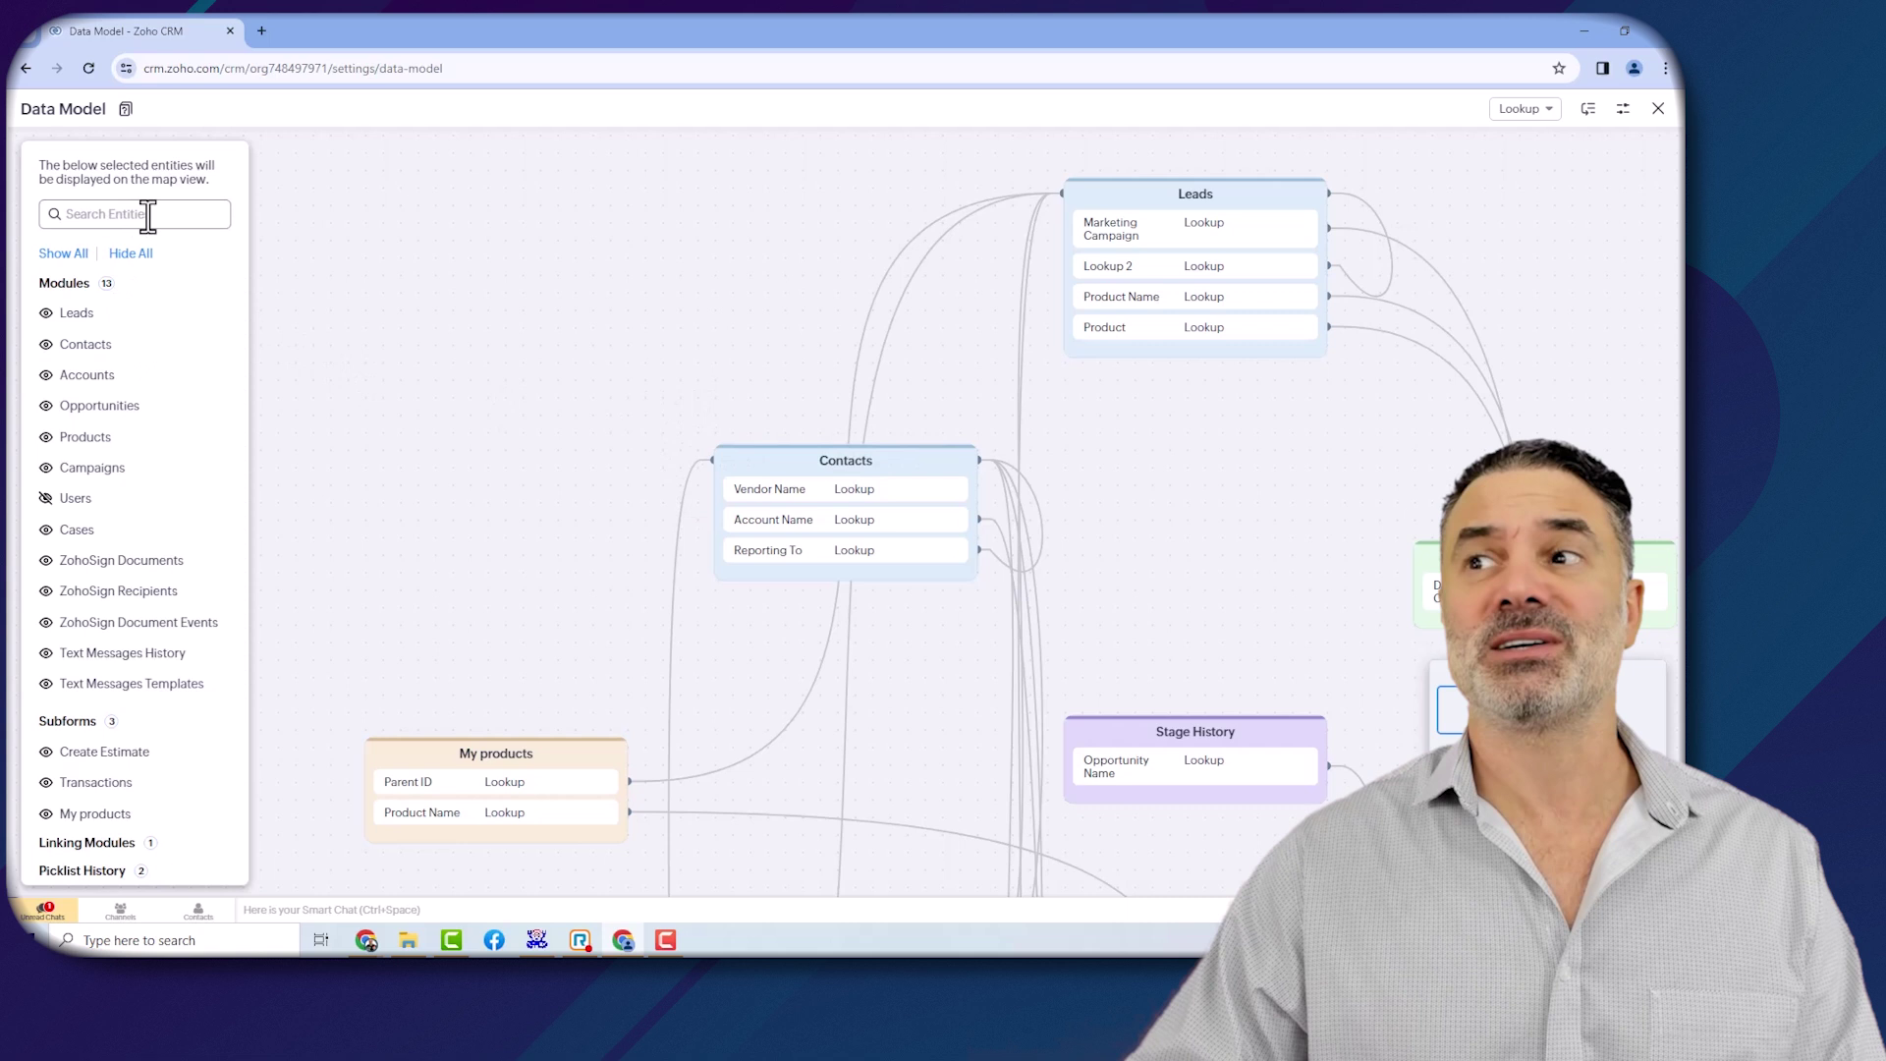
left_click_drag(580, 240, 423, 291)
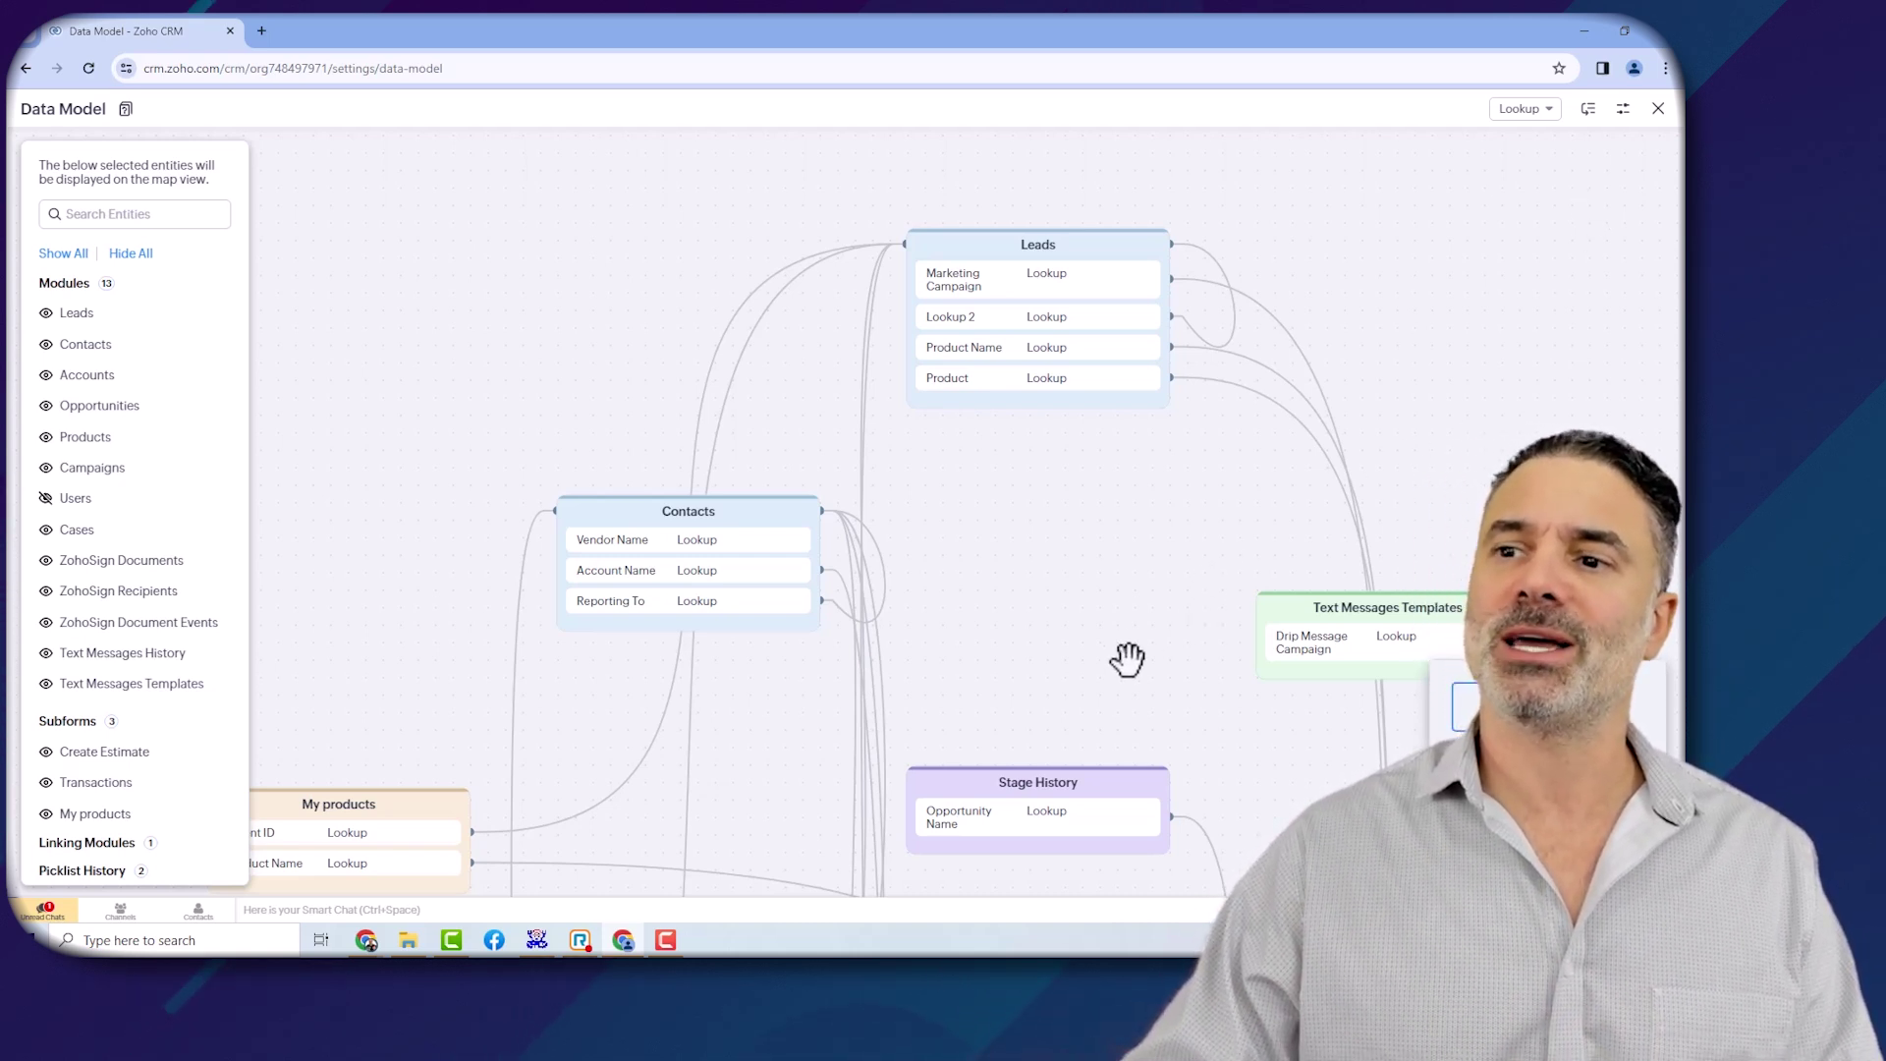
left_click_drag(1127, 659, 979, 329)
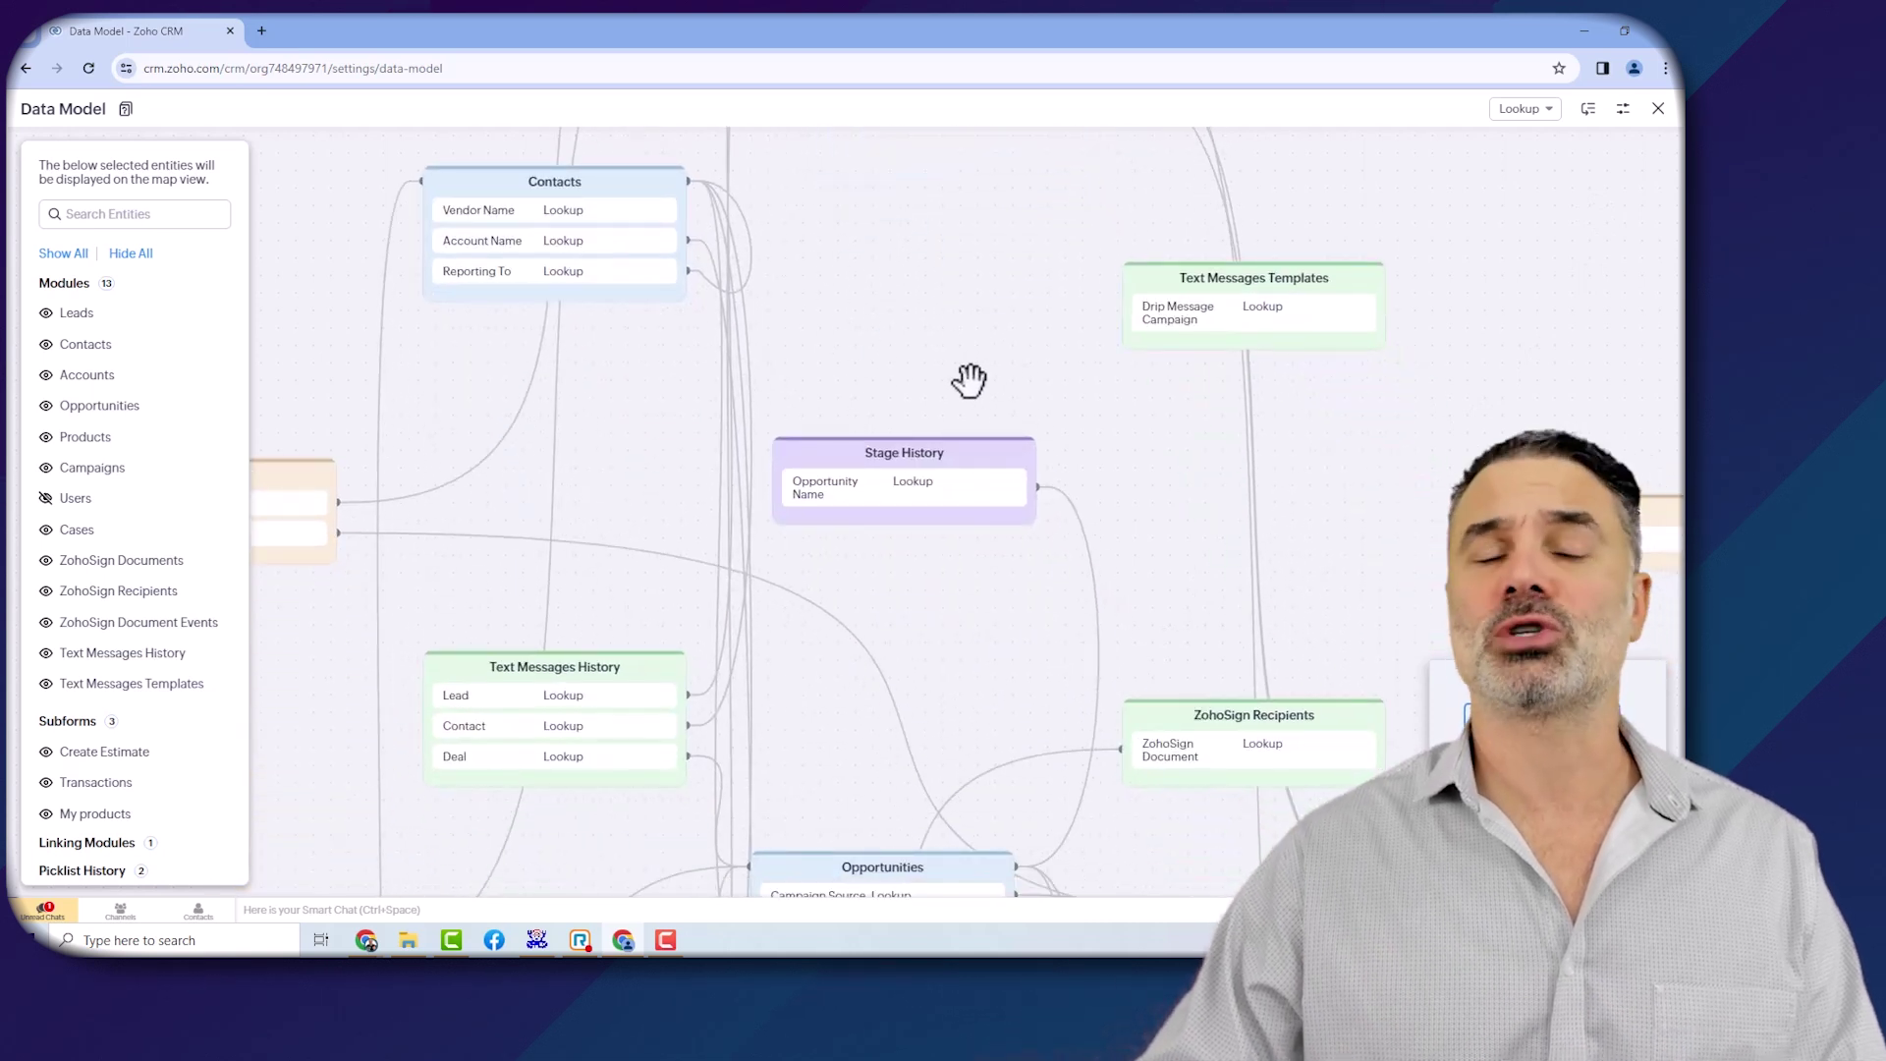
Switch the field-type filter from Lookup back to All Fields
left_click(1552, 108)
scroll(1516, 252, "down", 1)
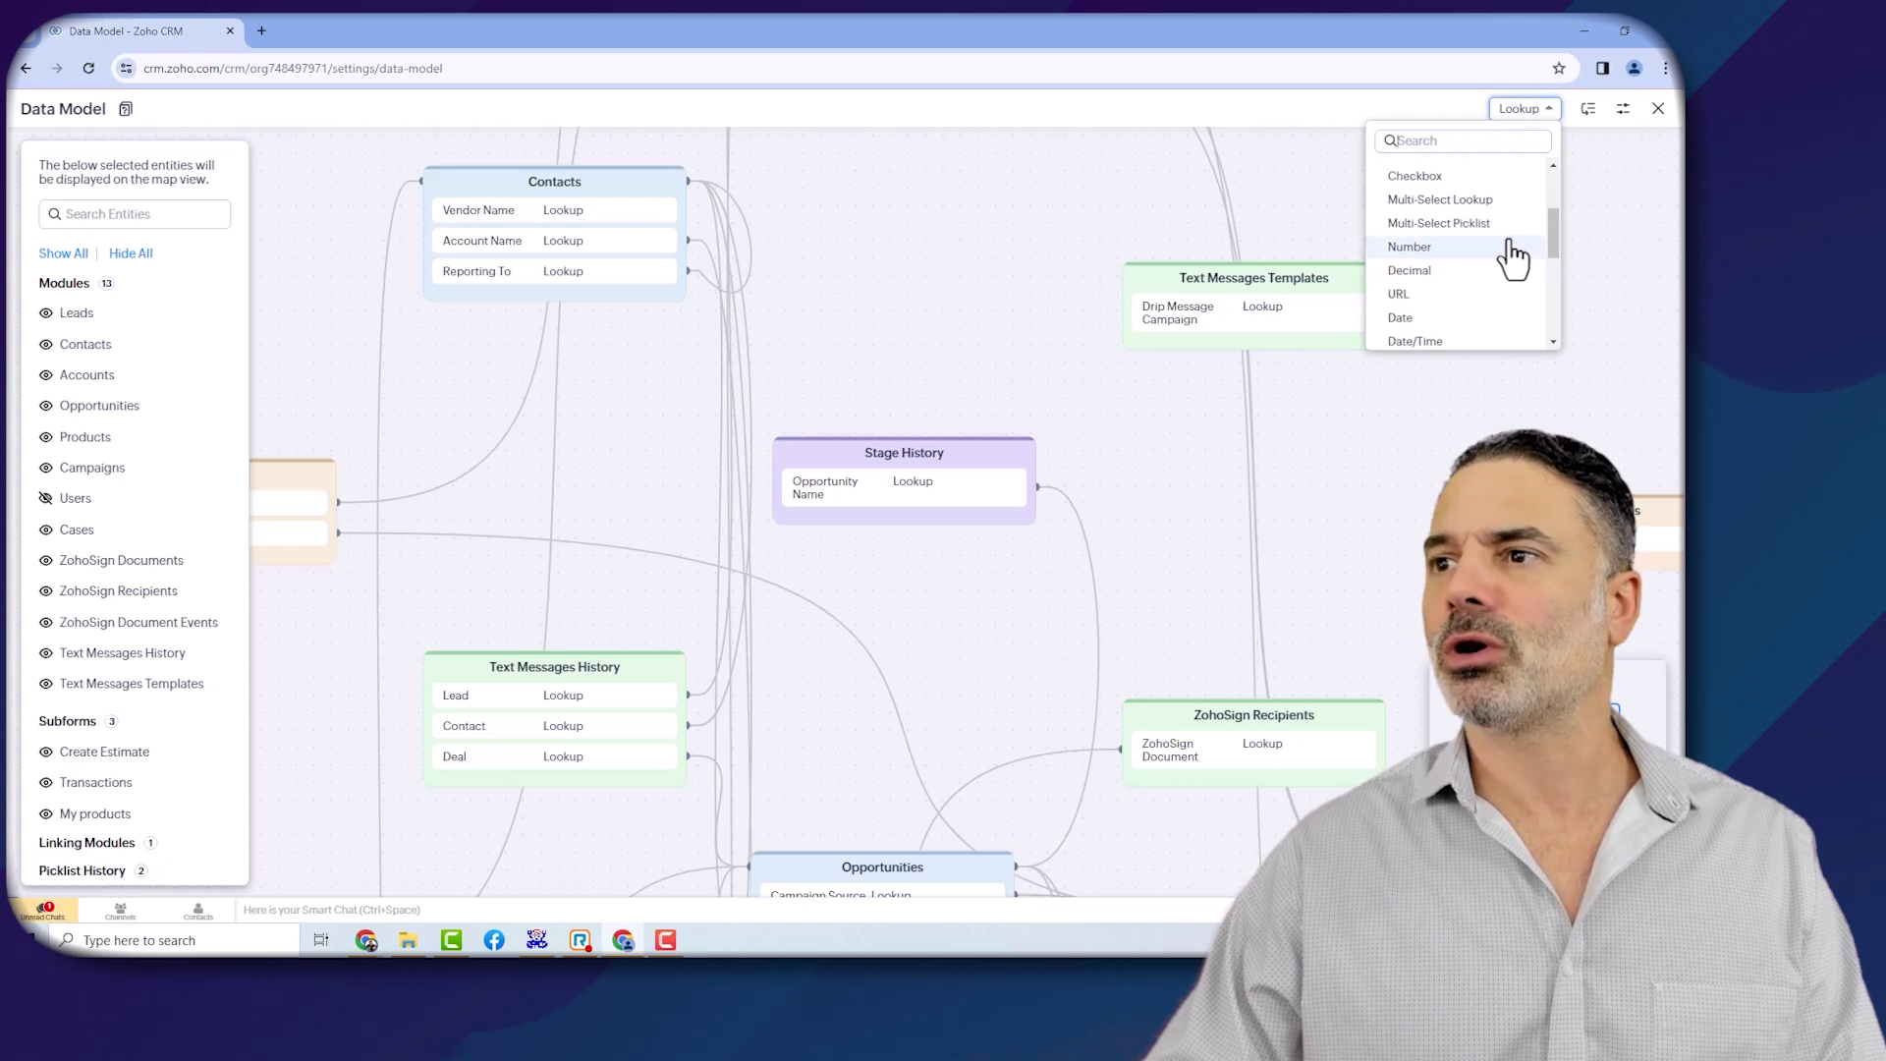
scroll(1513, 258, "down", 5)
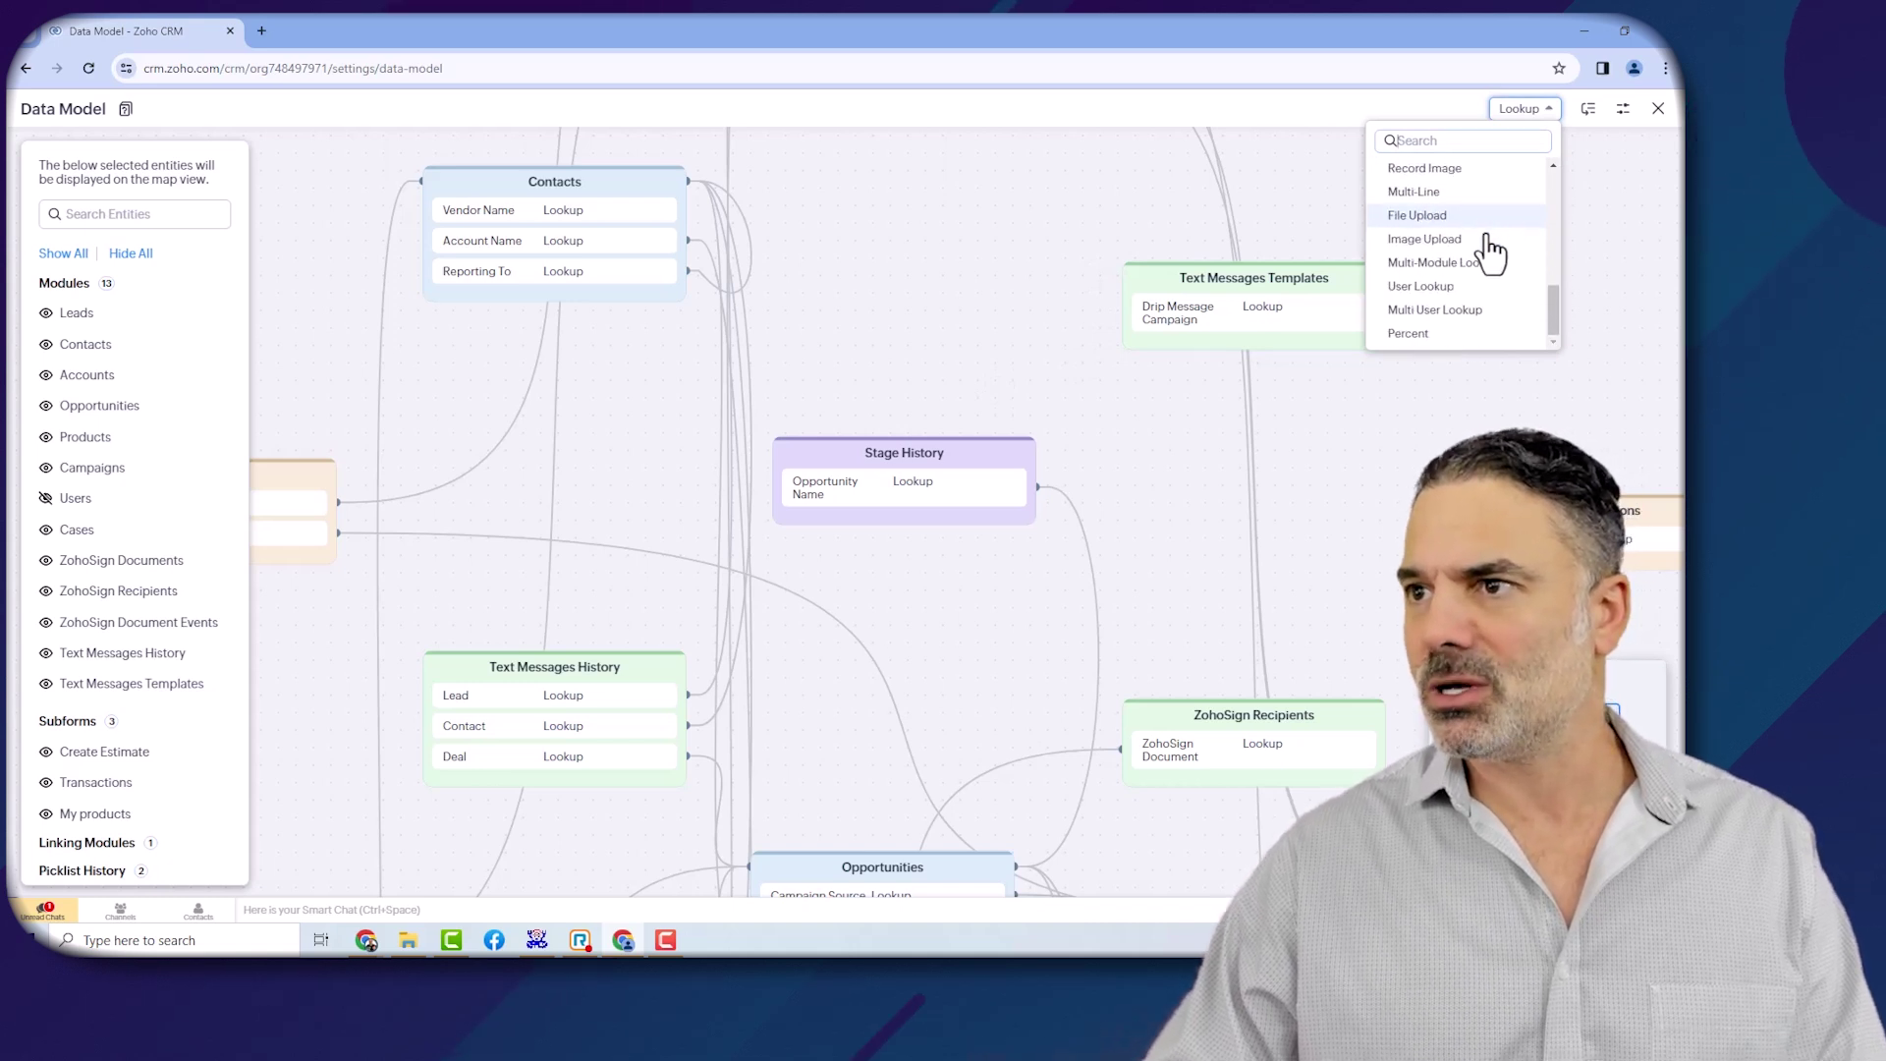
scroll(1478, 265, "up", 6)
left_click(1427, 174)
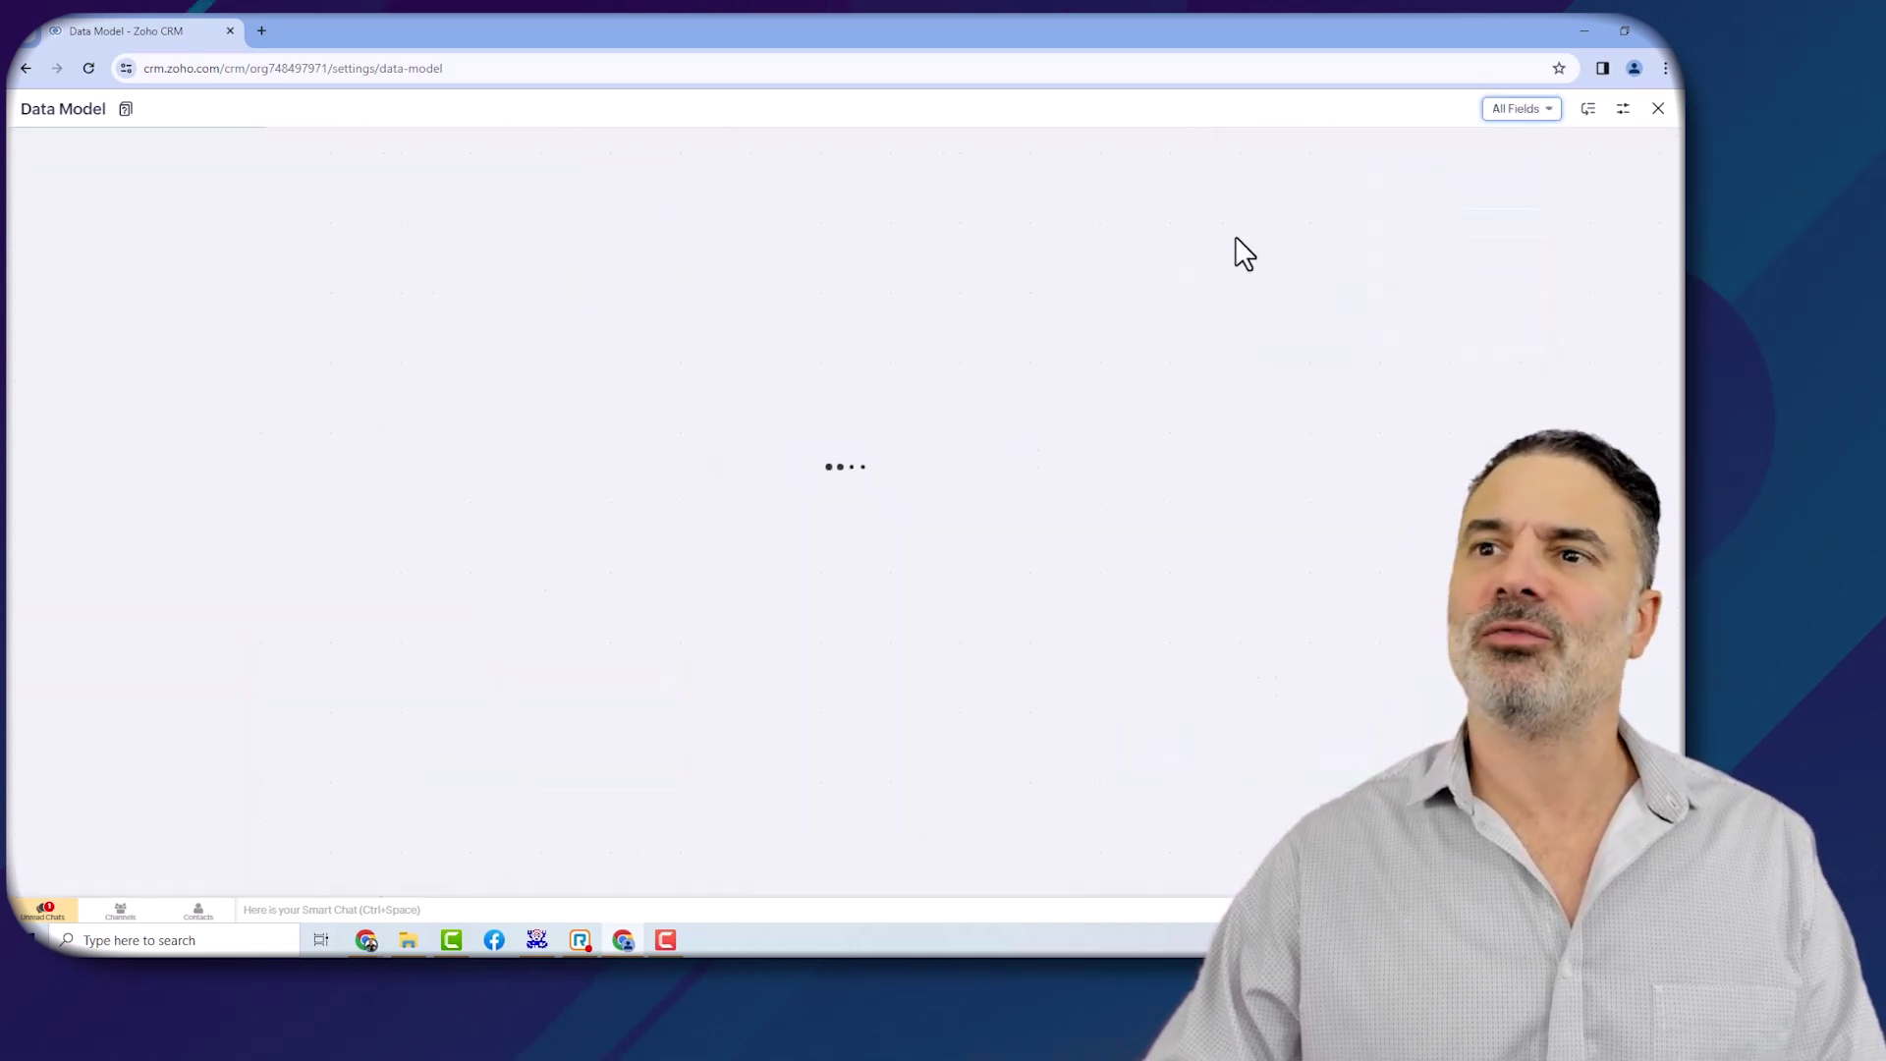